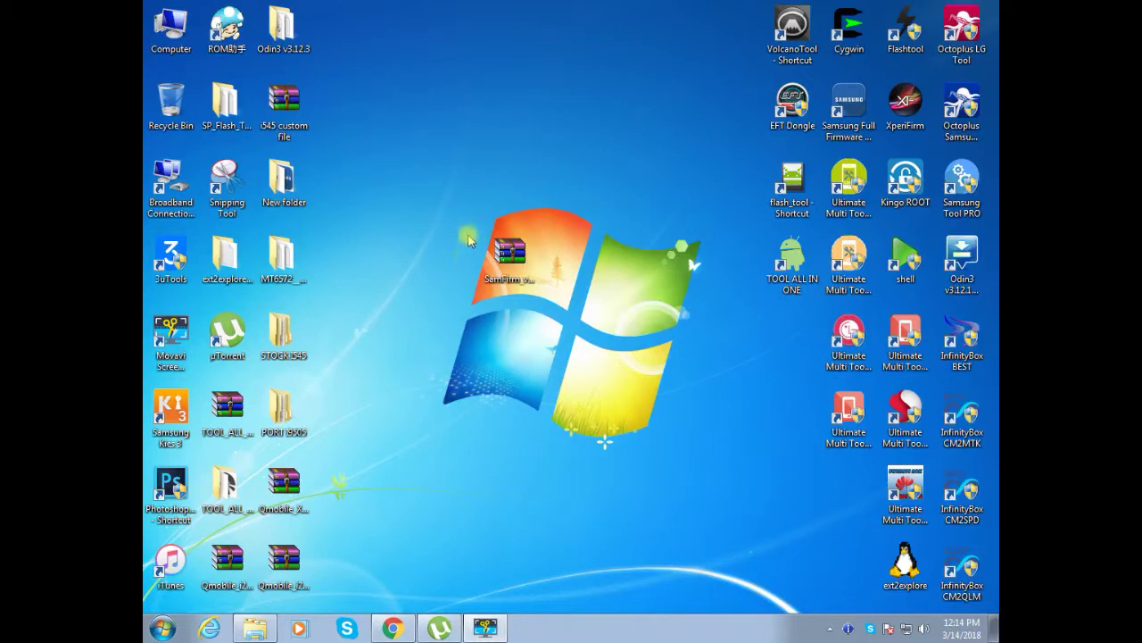
# - Extract the SamFirm_v0.3.6 archive directly onto the desktop
pyautogui.moveTo(468, 226); pyautogui.dragTo(576, 327)
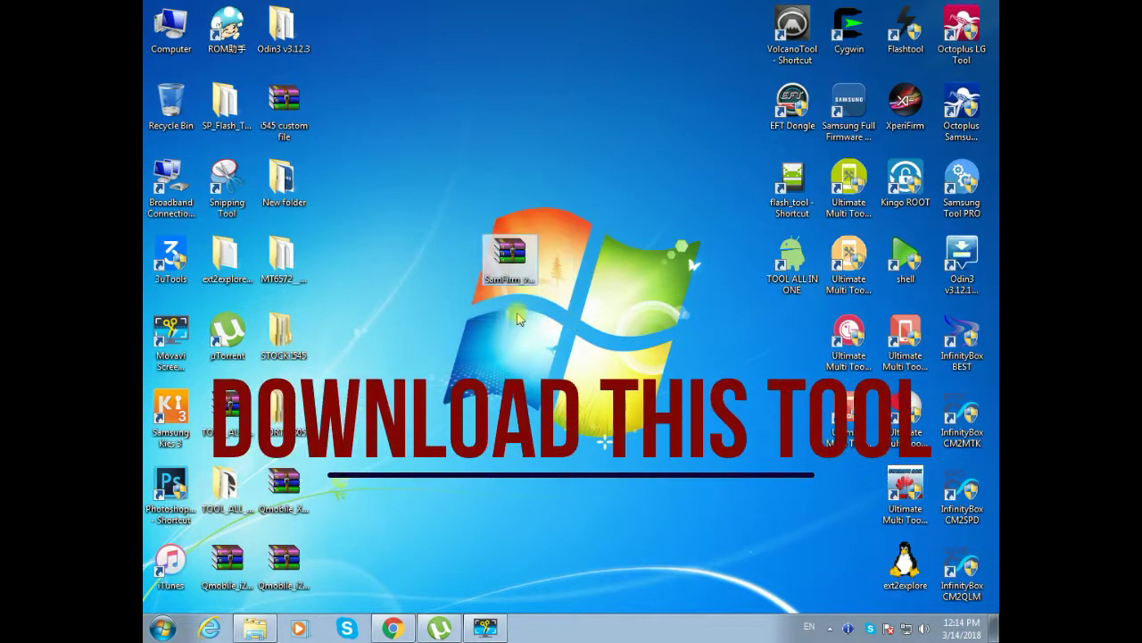
pyautogui.rightClick(507, 268)
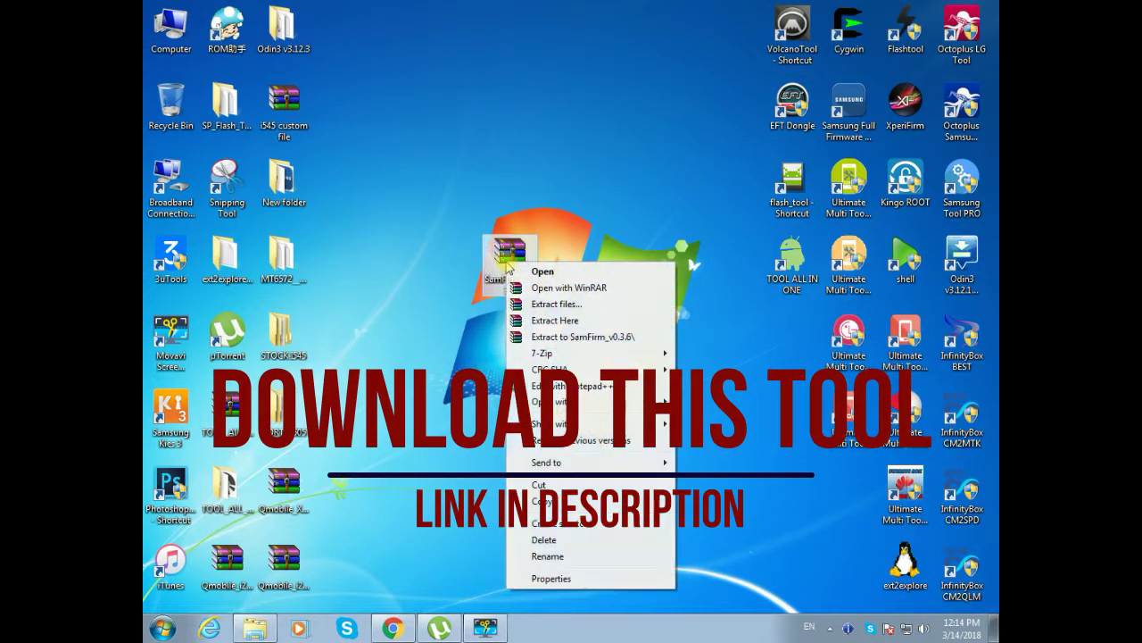
pyautogui.click(552, 322)
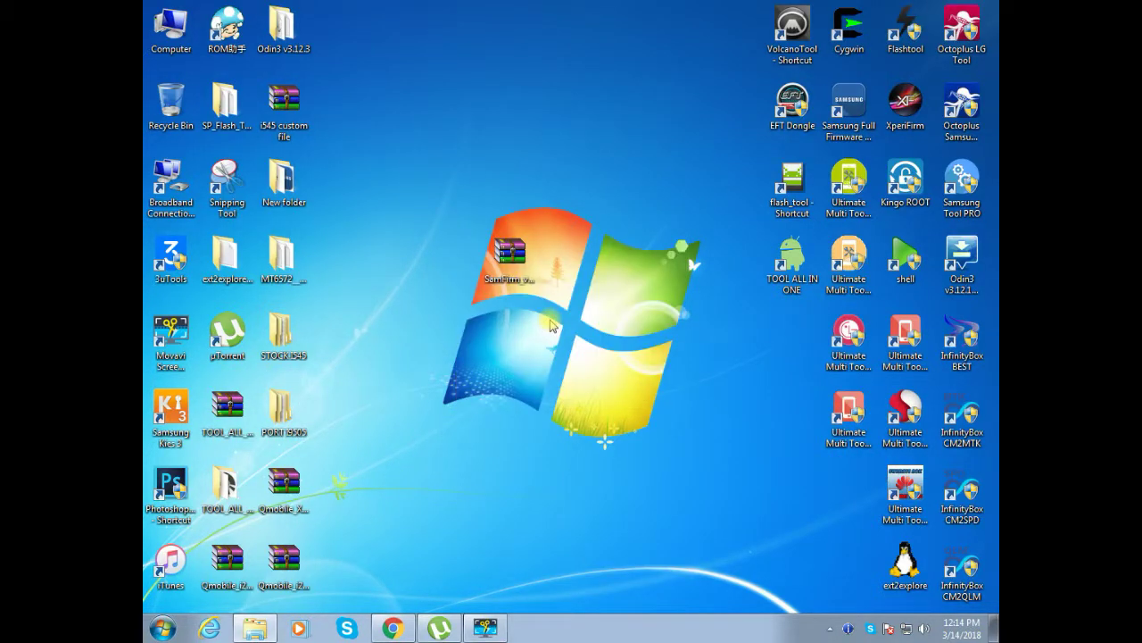
pyautogui.click(510, 257)
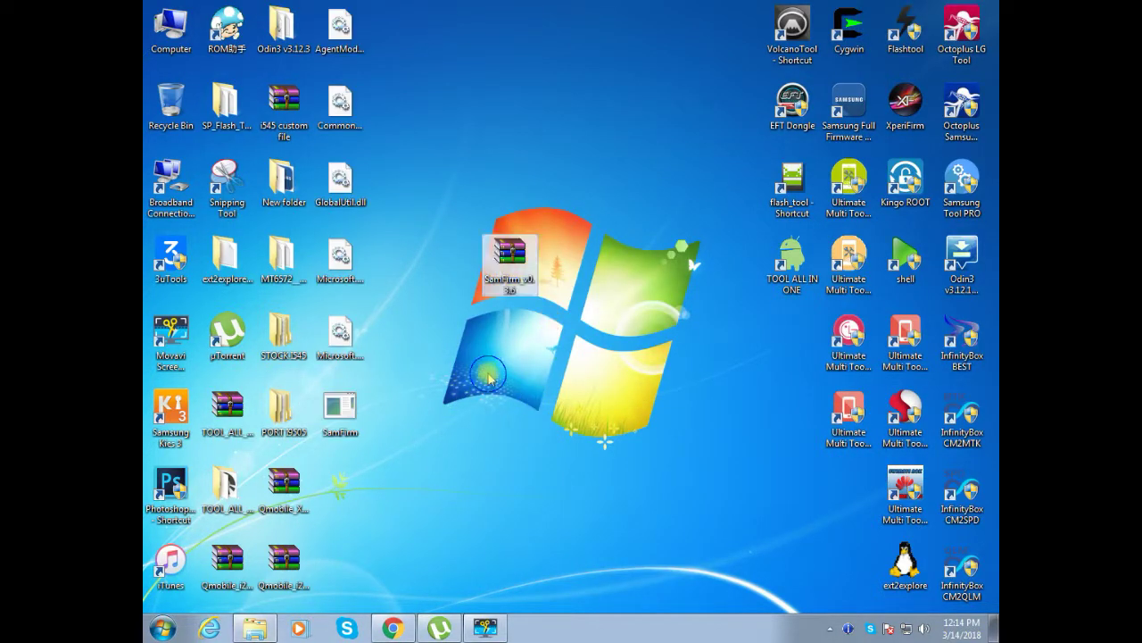
# - Create a new folder on the desktop and move the extracted SamFirm files into it
pyautogui.rightClick(490, 376)
pyautogui.moveTo(612, 502)
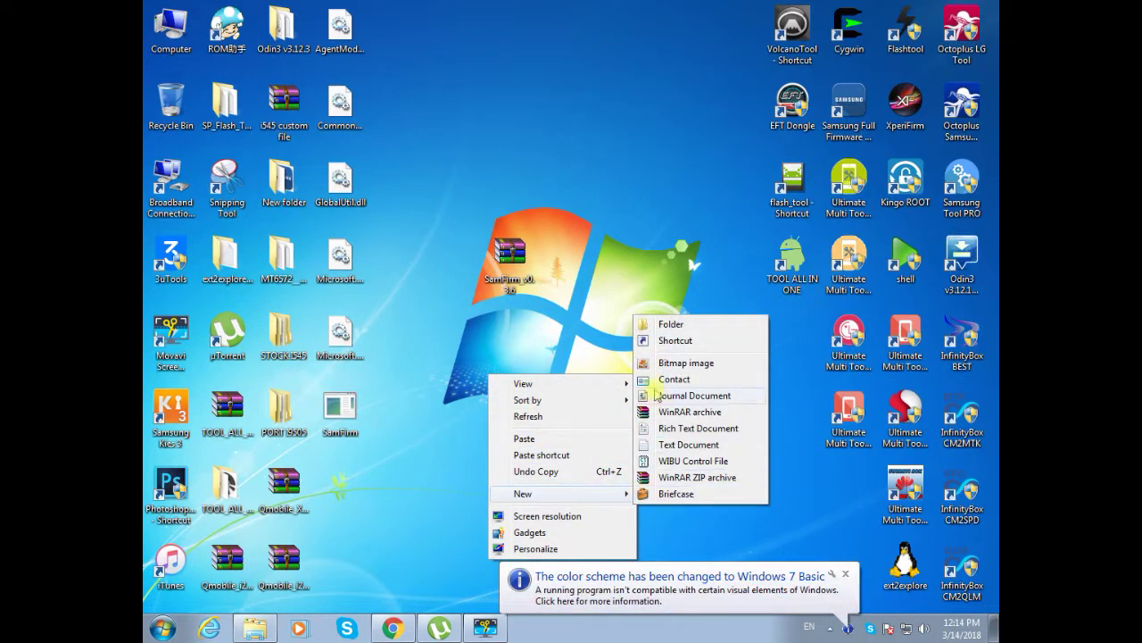
pyautogui.click(658, 335)
pyautogui.moveTo(387, 33); pyautogui.dragTo(505, 419)
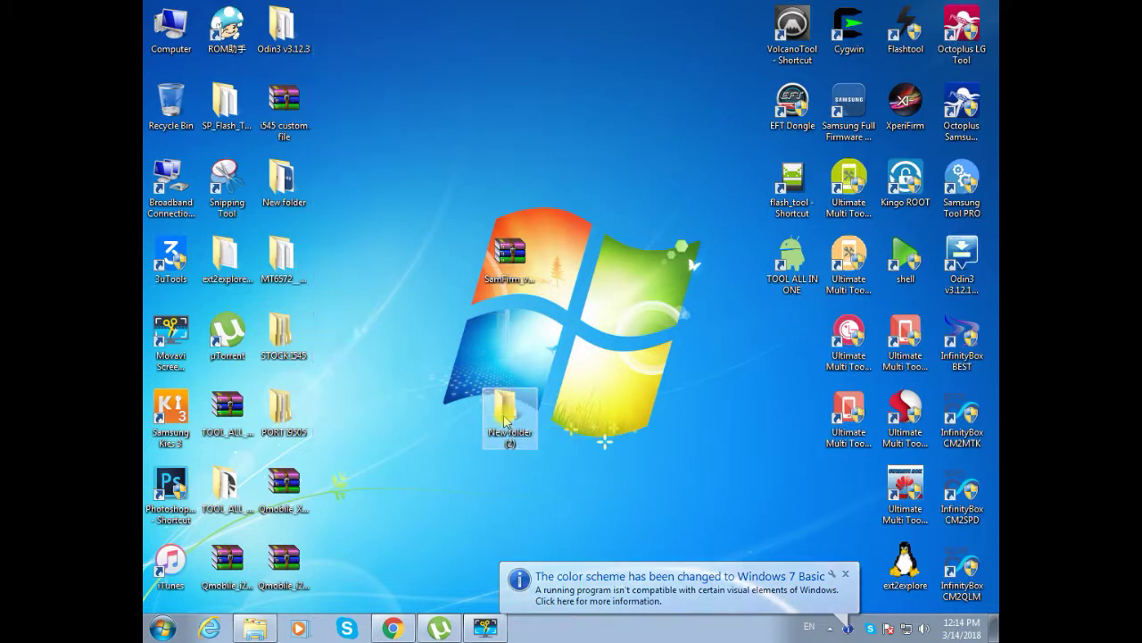
# - Run SamFirm as administrator from New folder (2), close the folder window and reposition the SamFirm window
pyautogui.doubleClick(504, 415)
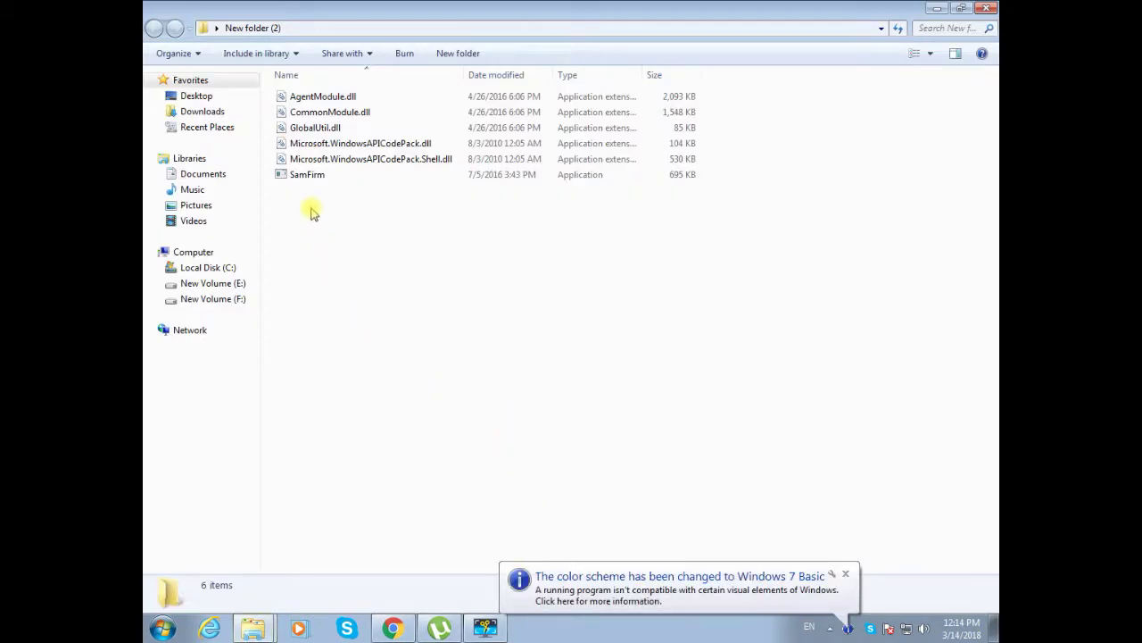
pyautogui.rightClick(303, 176)
pyautogui.click(336, 202)
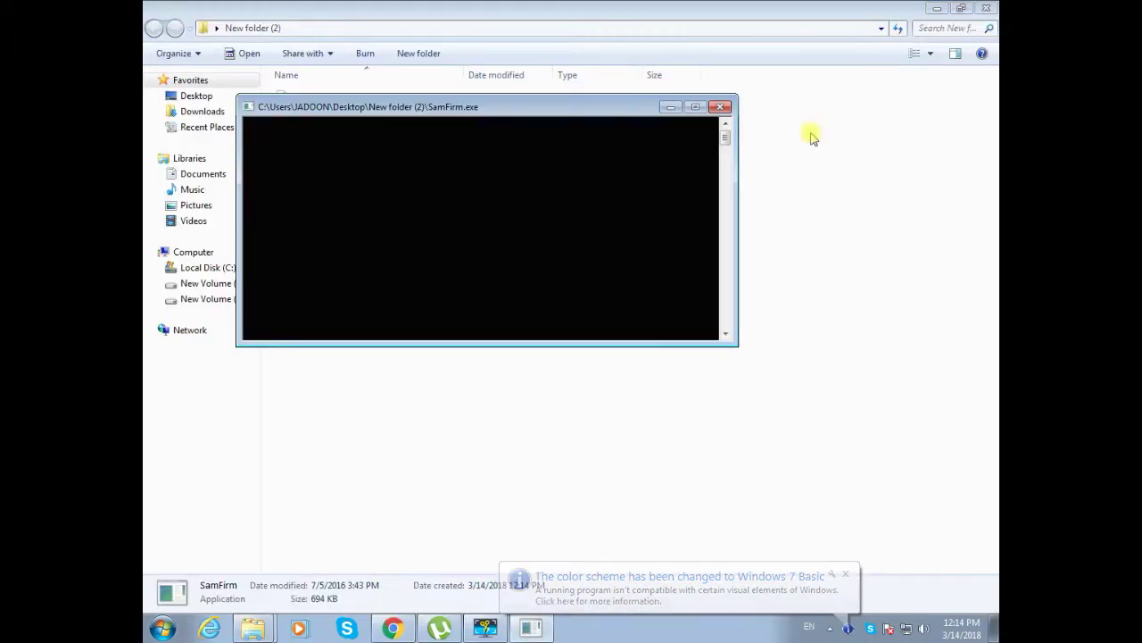
pyautogui.click(986, 9)
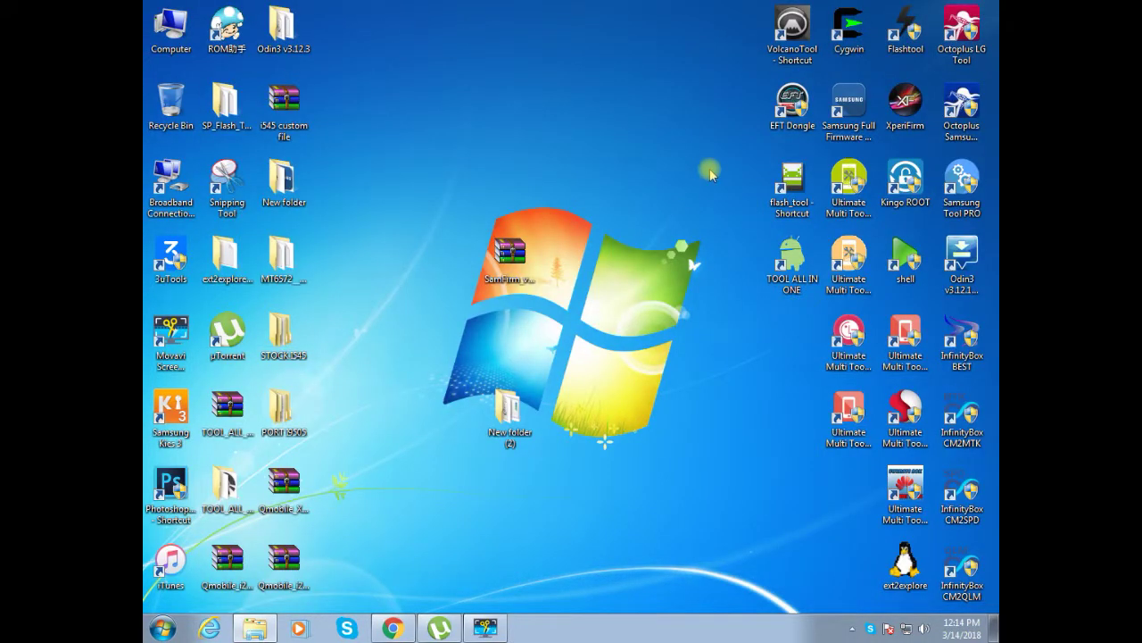
pyautogui.click(532, 125)
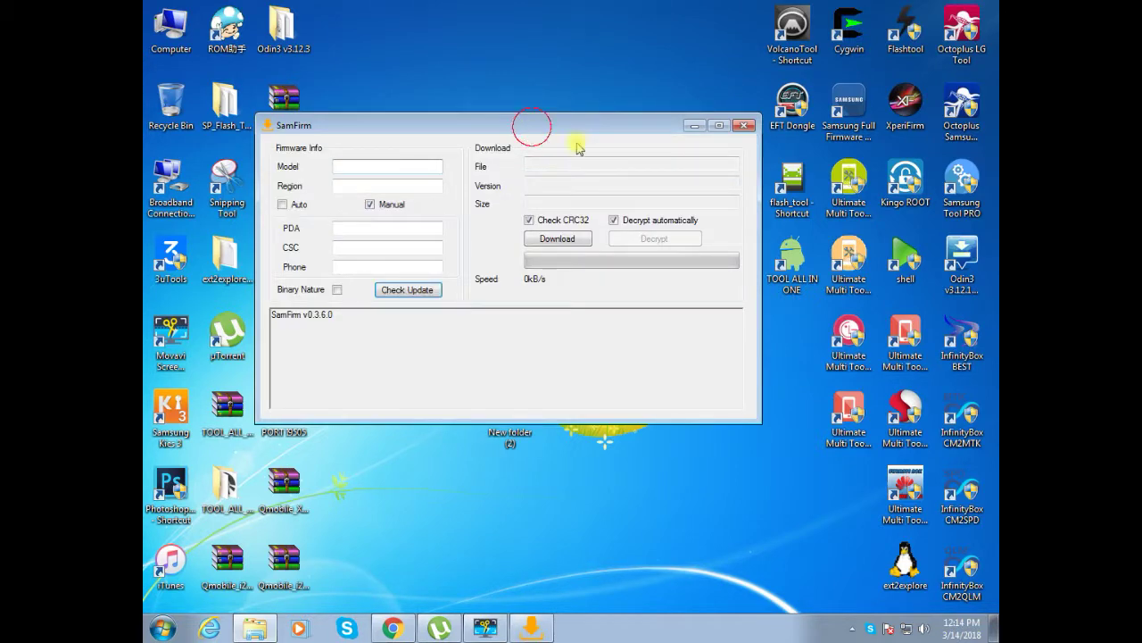
pyautogui.moveTo(576, 147); pyautogui.dragTo(612, 155)
# - Enable Auto mode, enter model SM-G920F and region AUT, and check for a firmware update
pyautogui.click(361, 234)
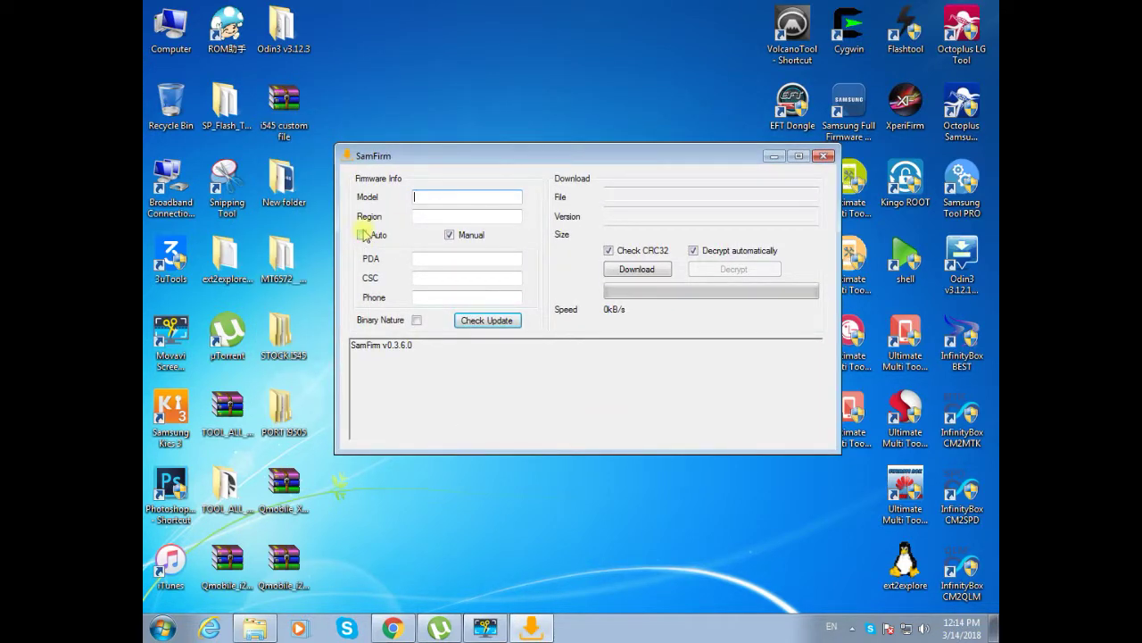
pyautogui.click(467, 196)
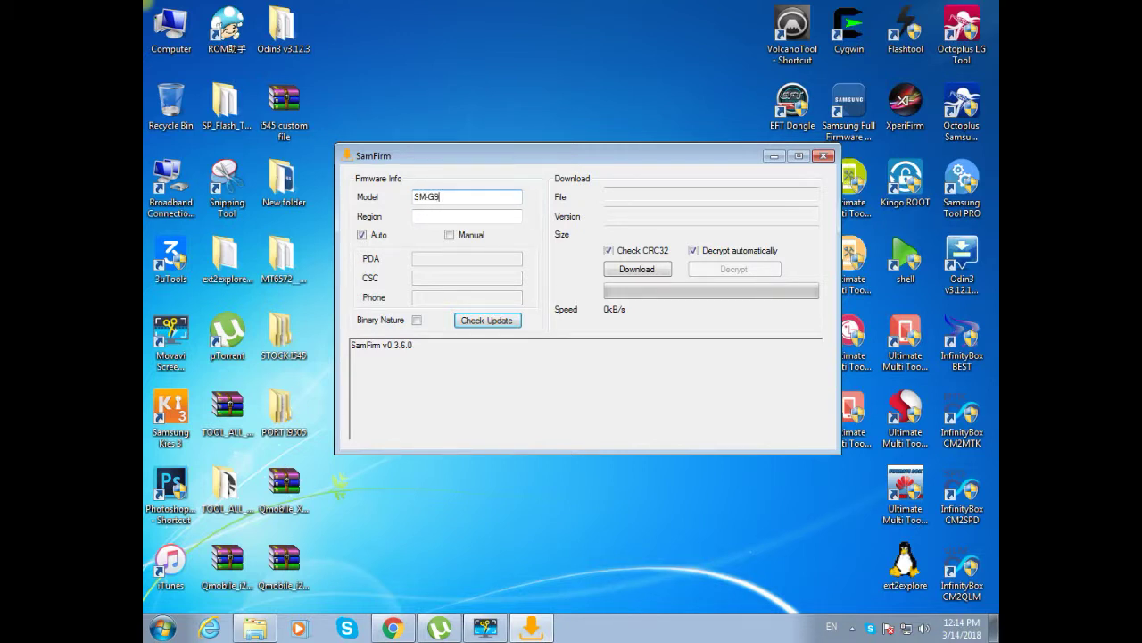
pyautogui.press('Return')
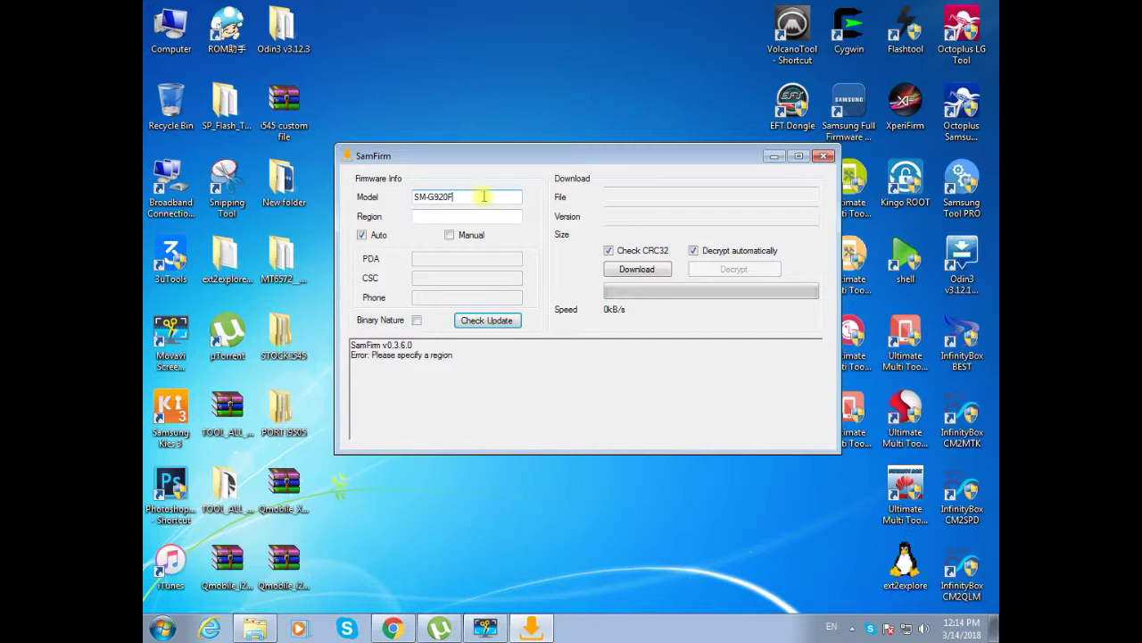
pyautogui.click(439, 216)
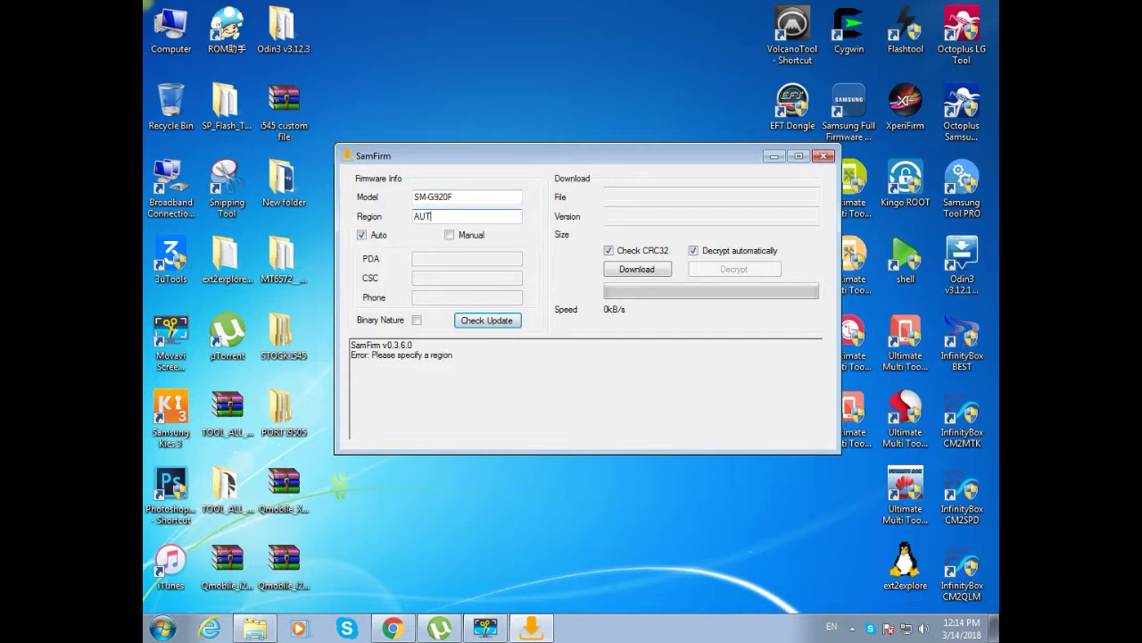
pyautogui.press('Return')
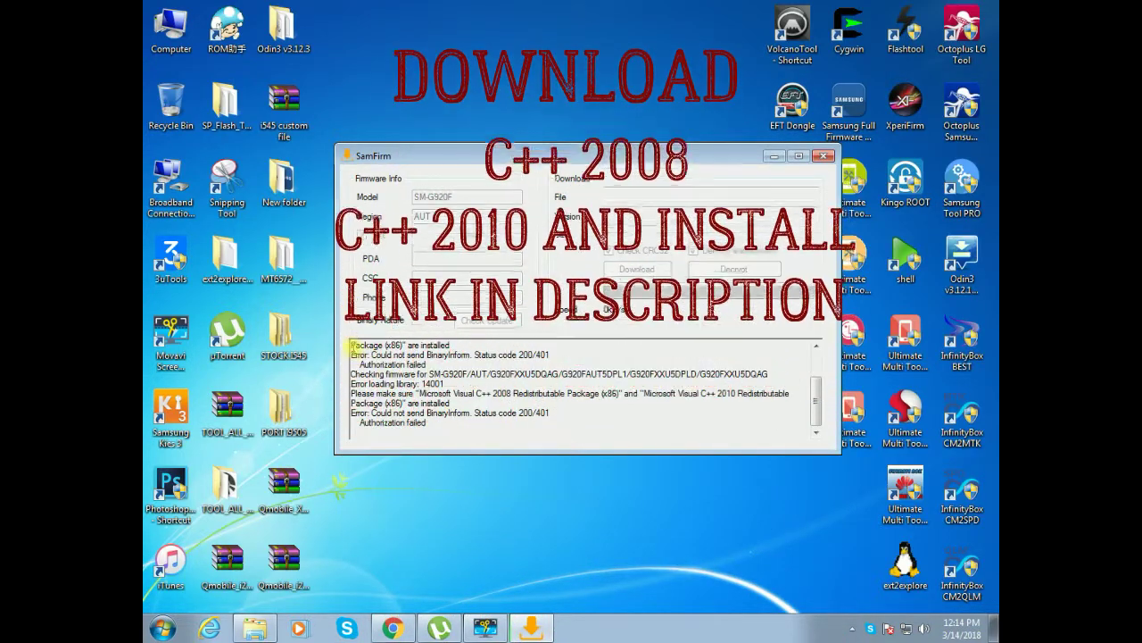
# - Review the firmware check log for errors and close SamFirm
pyautogui.scroll(1, 353, 362)
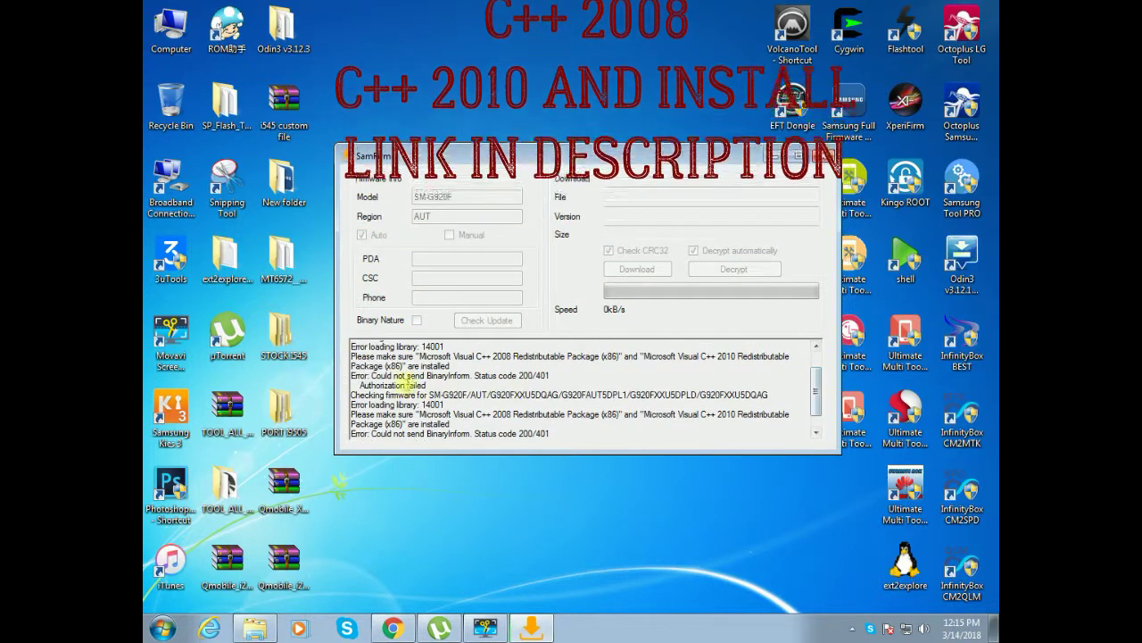
pyautogui.scroll(-3, 353, 364)
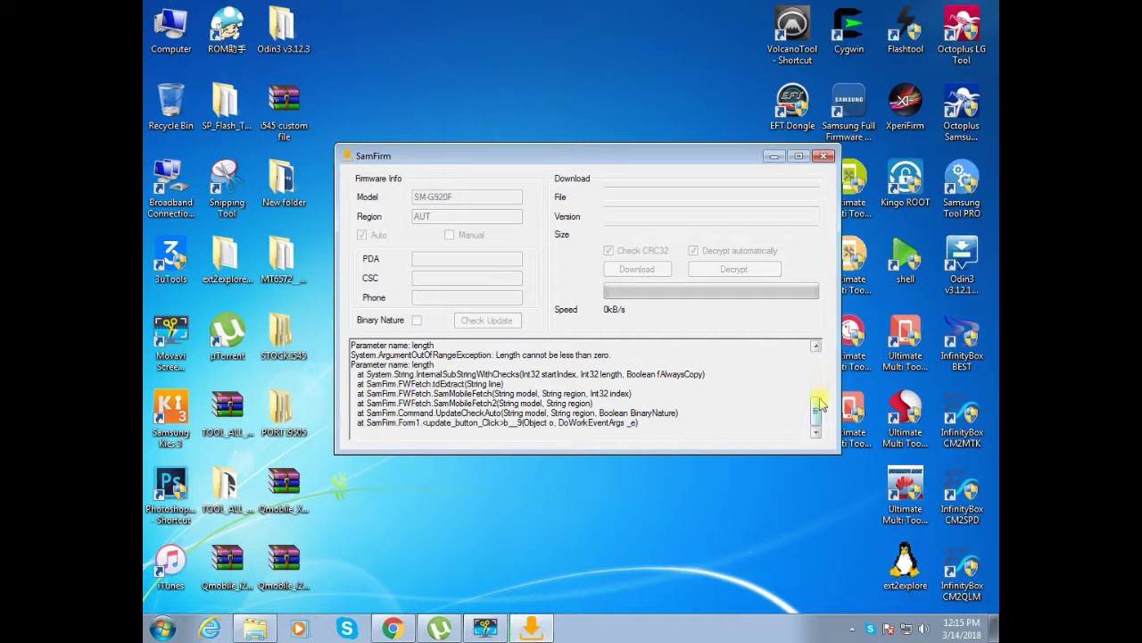
pyautogui.click(824, 157)
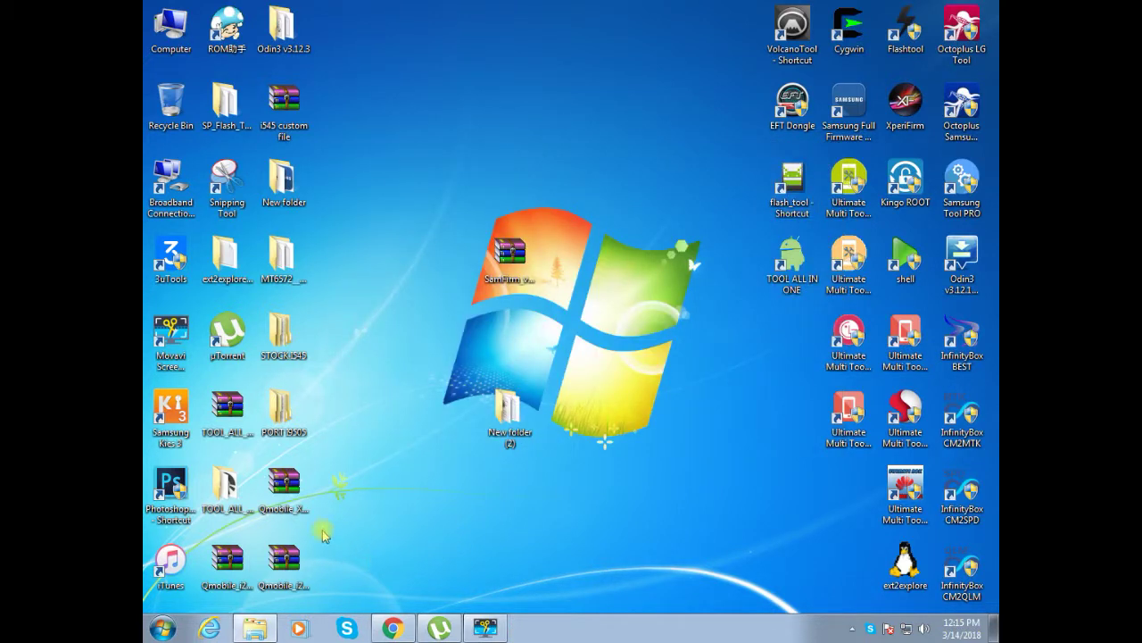
# - Install the Microsoft Visual C++ 2010 x86 Redistributable from vcredist_x86 in the Downloads folder, accepting the license terms
pyautogui.doubleClick(175, 25)
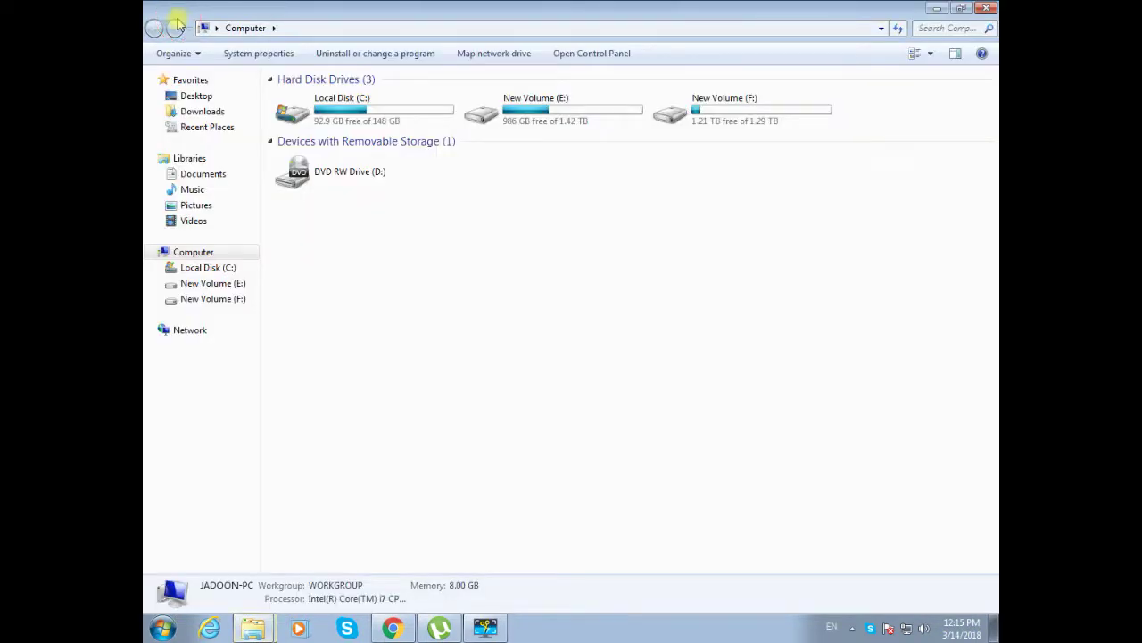
pyautogui.click(217, 110)
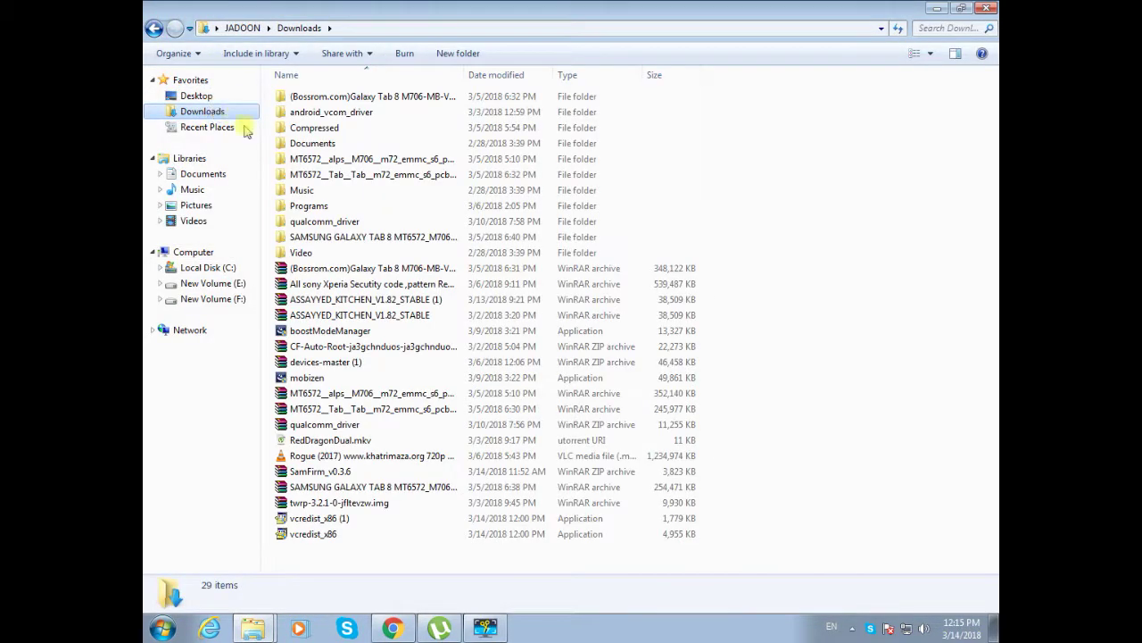
pyautogui.click(299, 535)
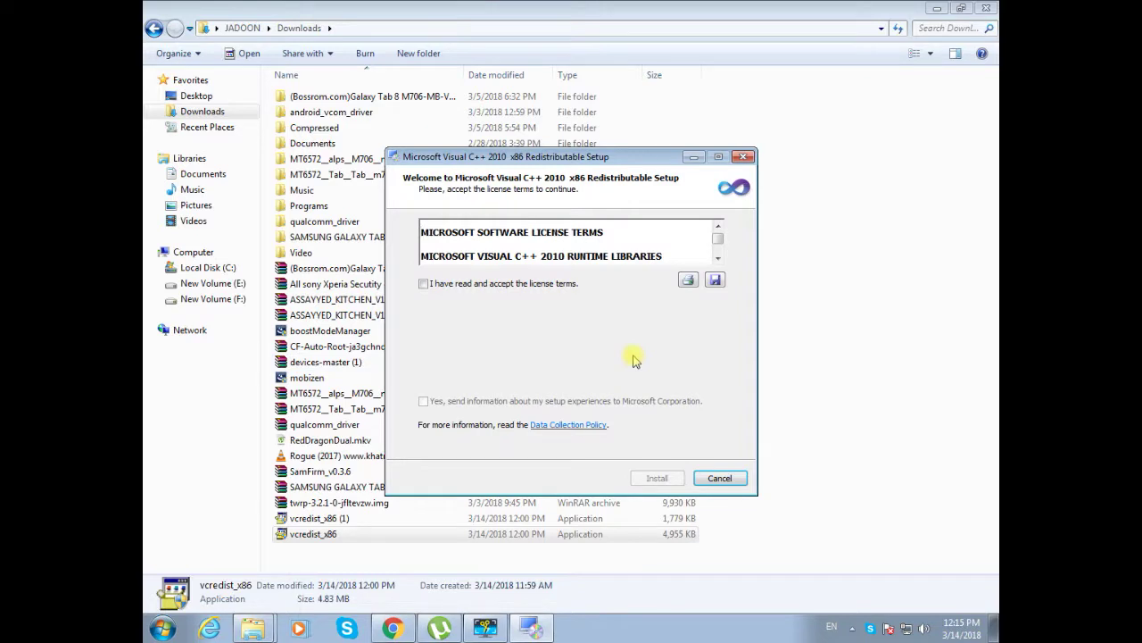
pyautogui.click(424, 283)
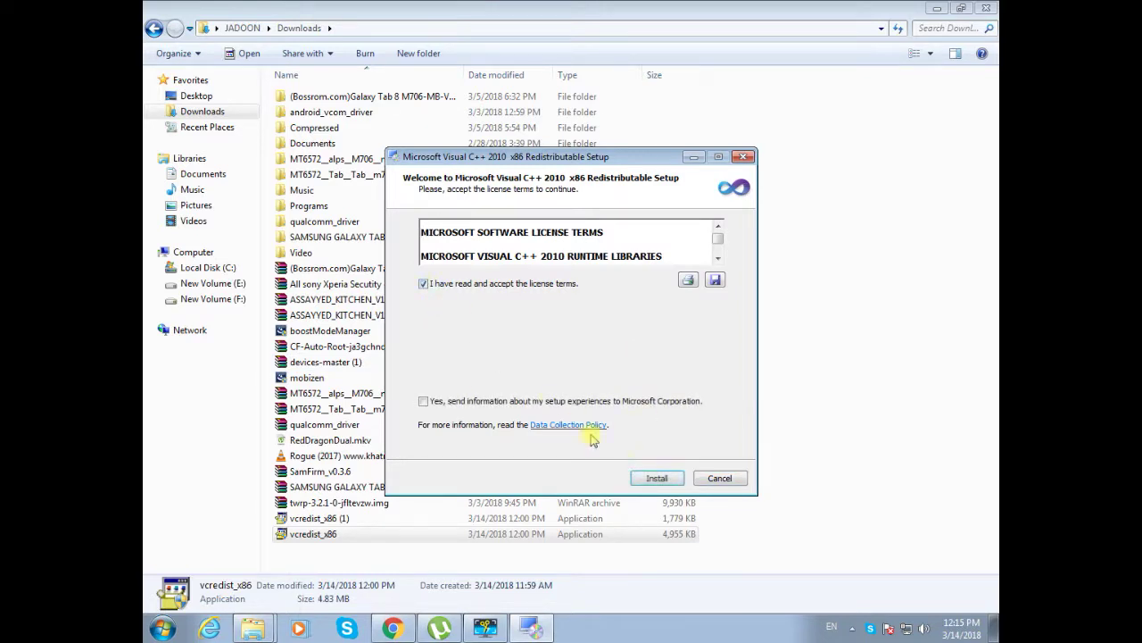
pyautogui.click(657, 479)
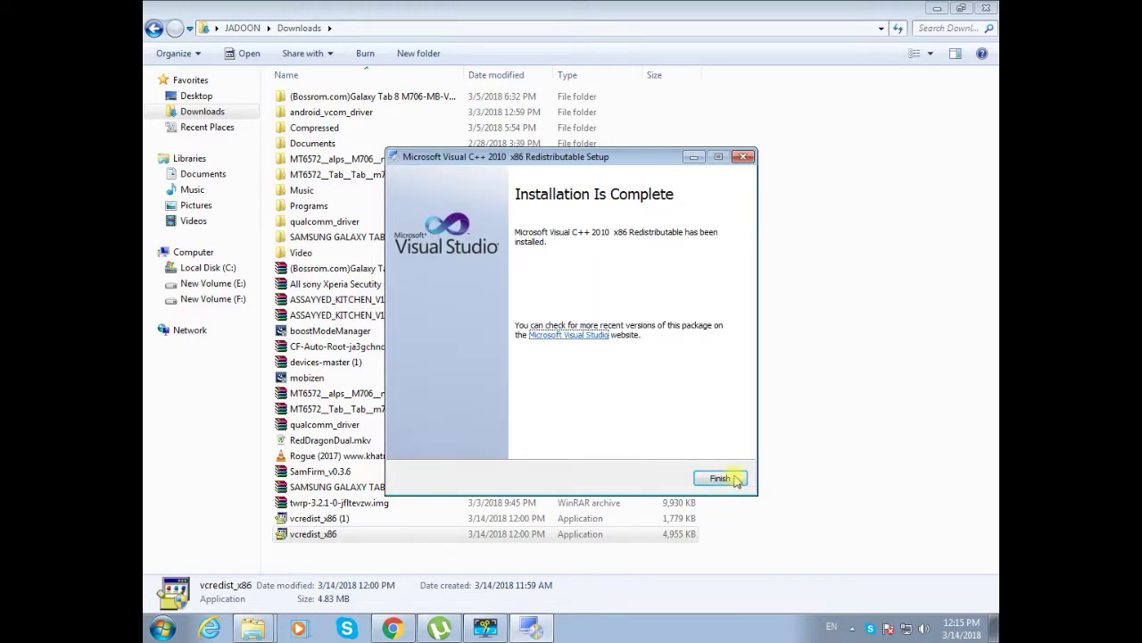
pyautogui.click(725, 479)
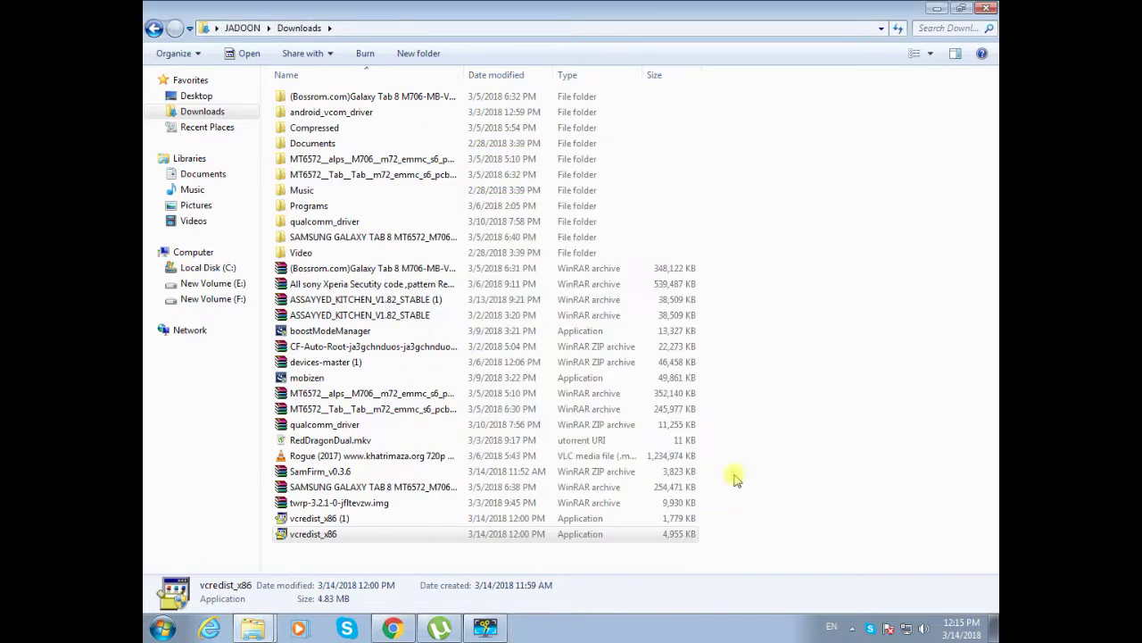
# - Install the Microsoft Visual C++ 2008 Redistributable from vcredist_x86 (1), accepting the license terms, and close the Downloads folder
pyautogui.click(314, 518)
pyautogui.press('Return')
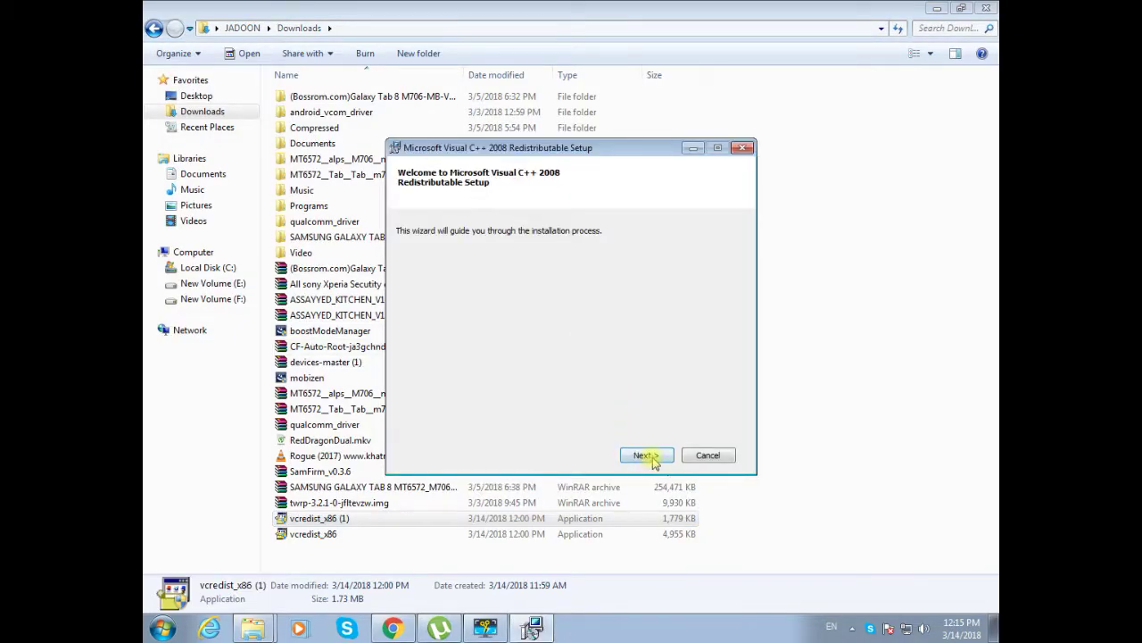
pyautogui.click(651, 457)
pyautogui.click(409, 424)
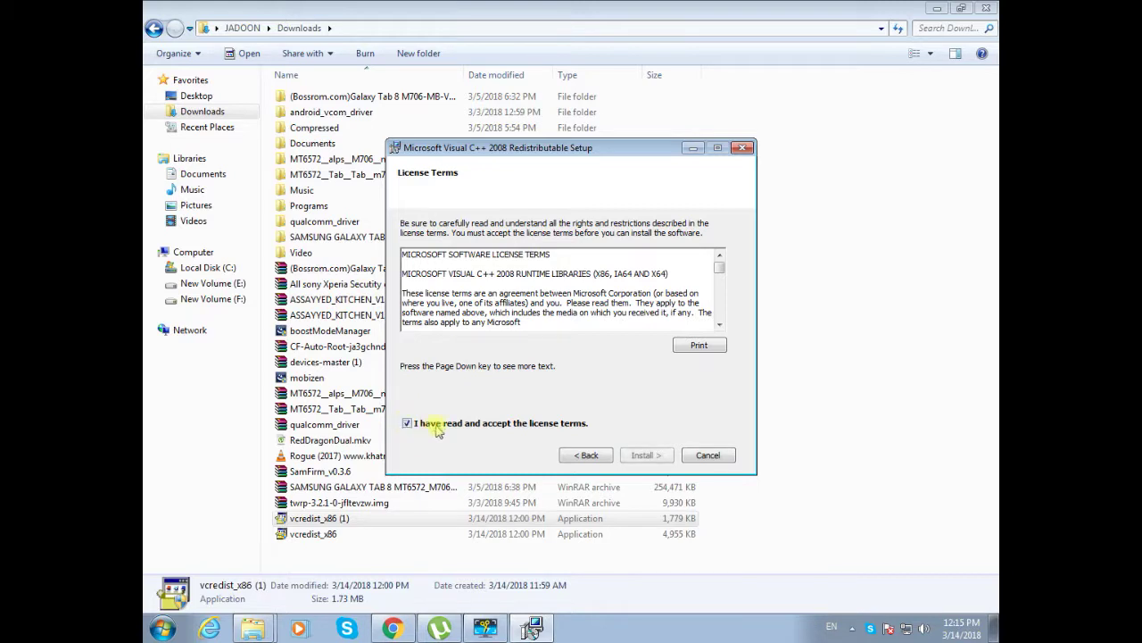
pyautogui.click(647, 456)
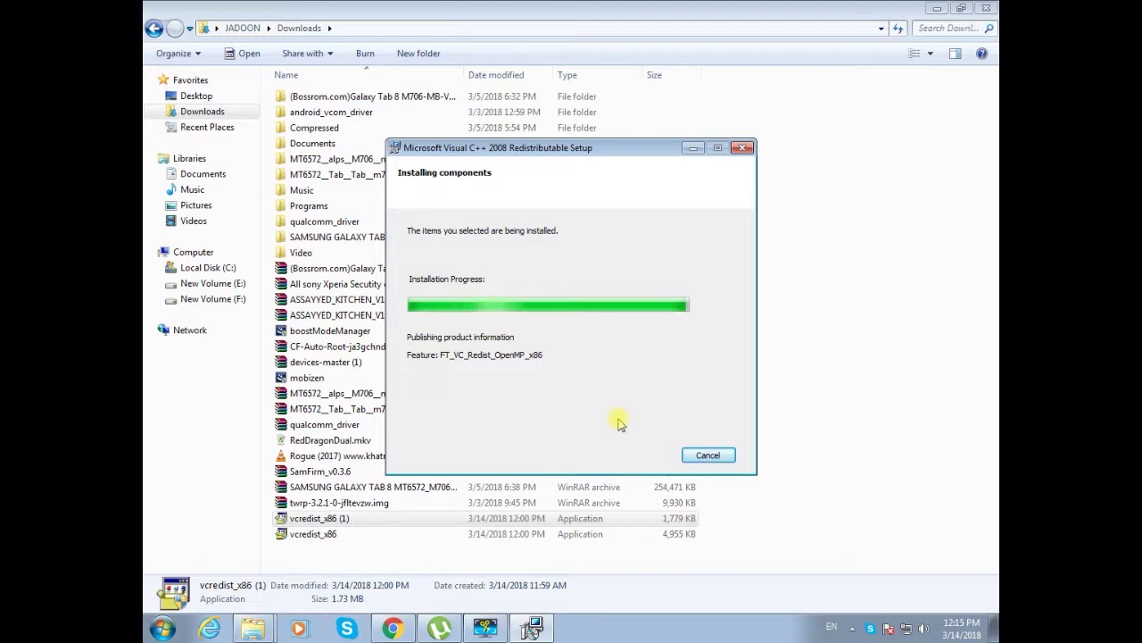
pyautogui.click(987, 9)
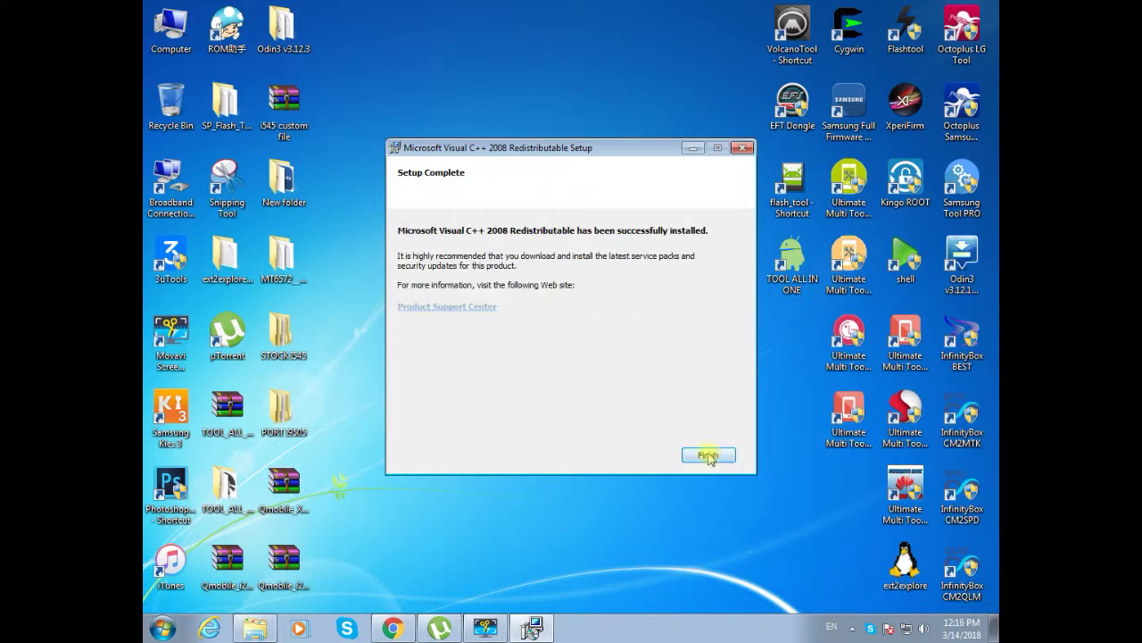
pyautogui.click(709, 455)
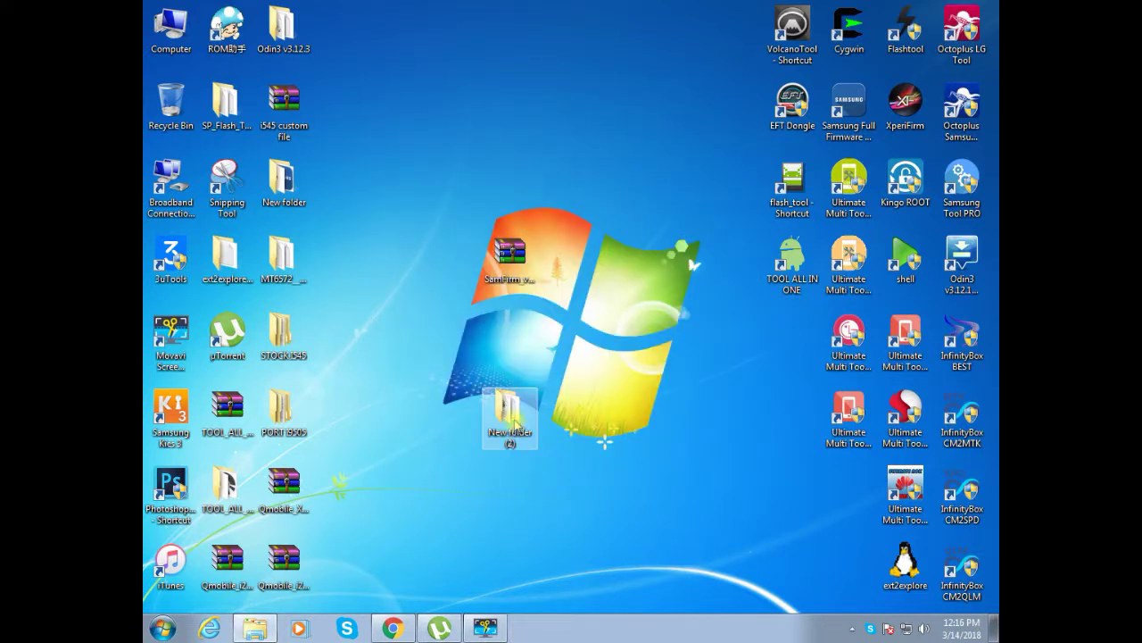
# - Relaunch SamFirm as administrator from New folder (2), close the folder and move the SamFirm window aside
pyautogui.doubleClick(514, 423)
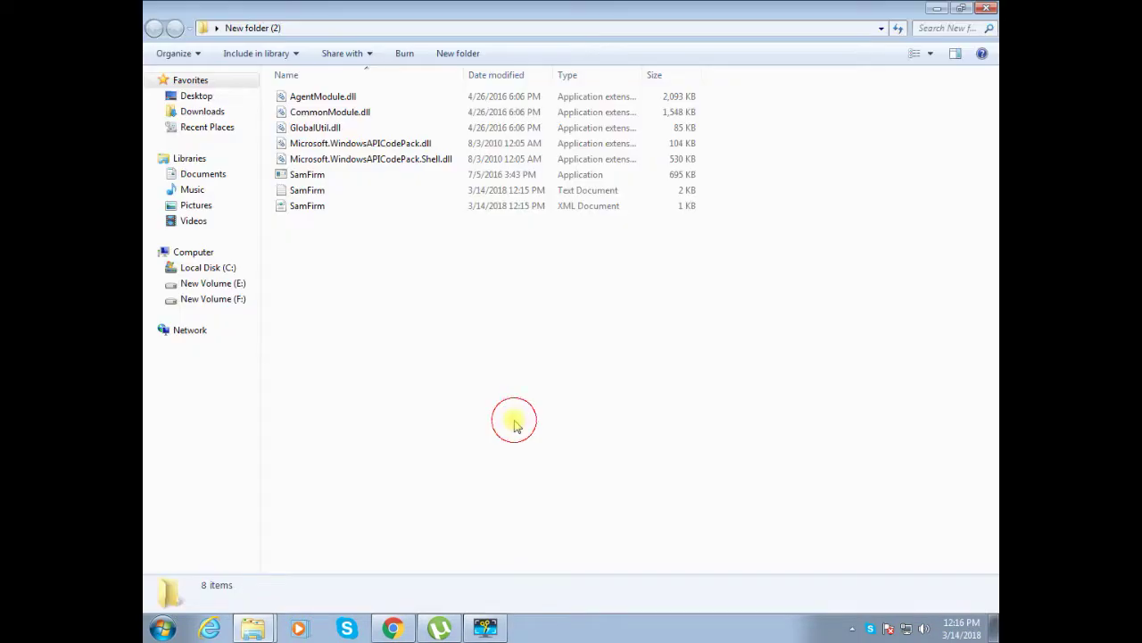
pyautogui.rightClick(319, 176)
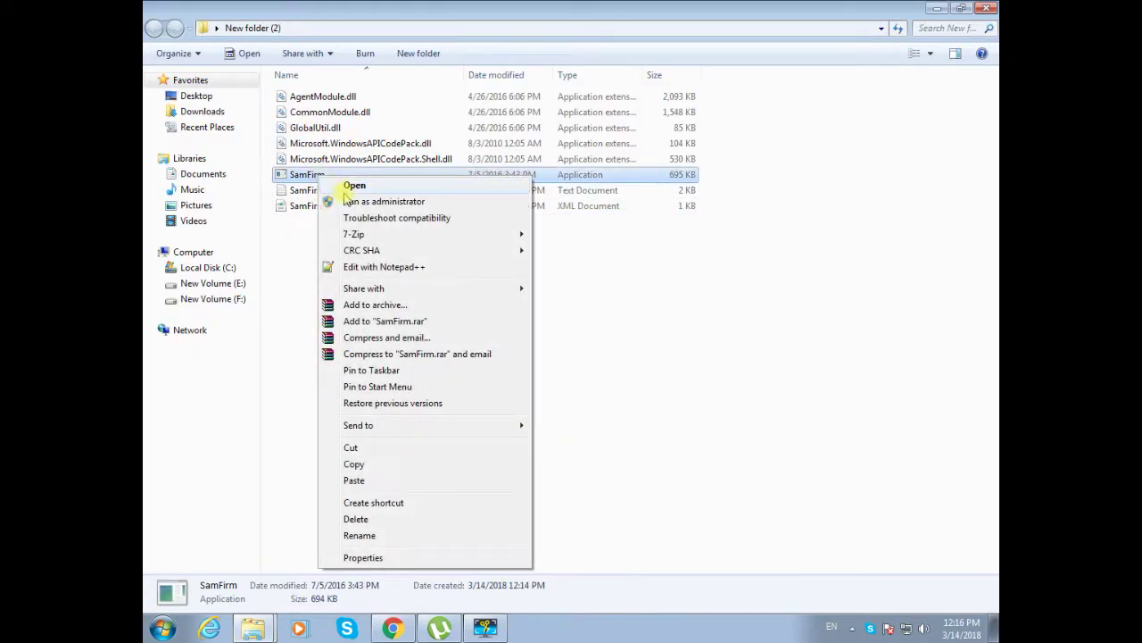
pyautogui.click(354, 201)
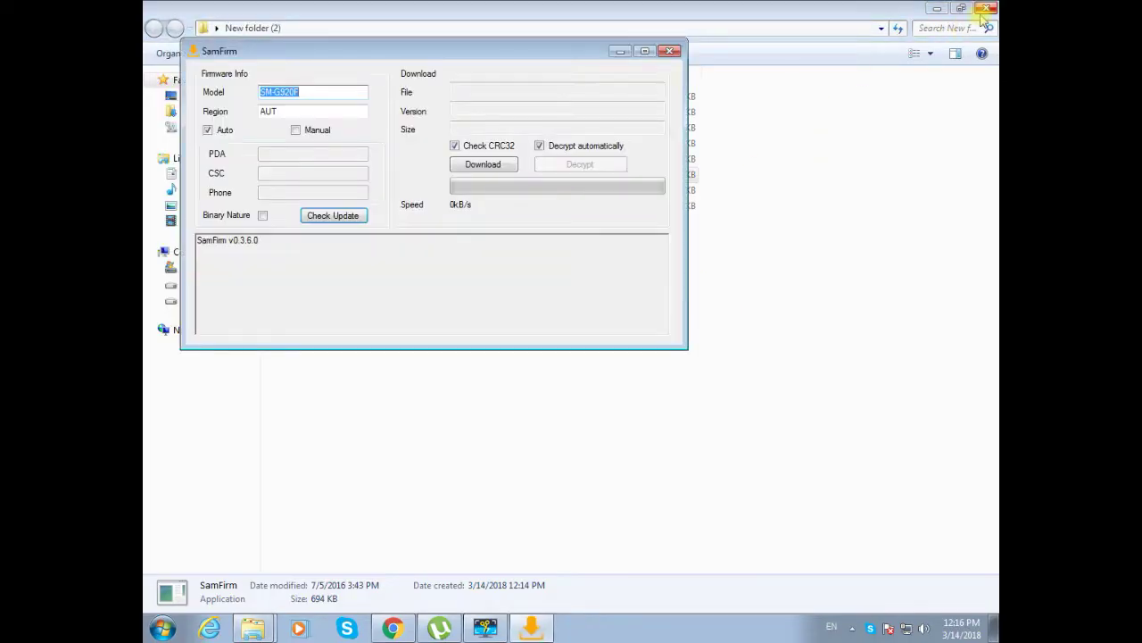
pyautogui.click(986, 8)
pyautogui.moveTo(360, 51); pyautogui.dragTo(485, 102)
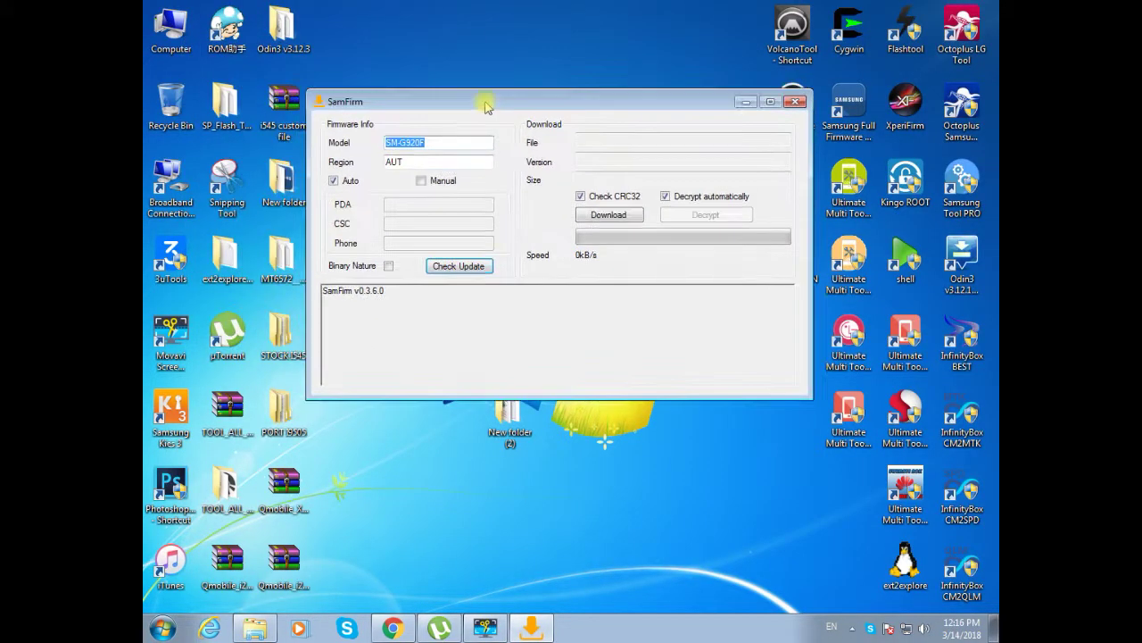
# - Check again for an SM-G920F firmware update in region AUT, and select the region code
pyautogui.click(482, 264)
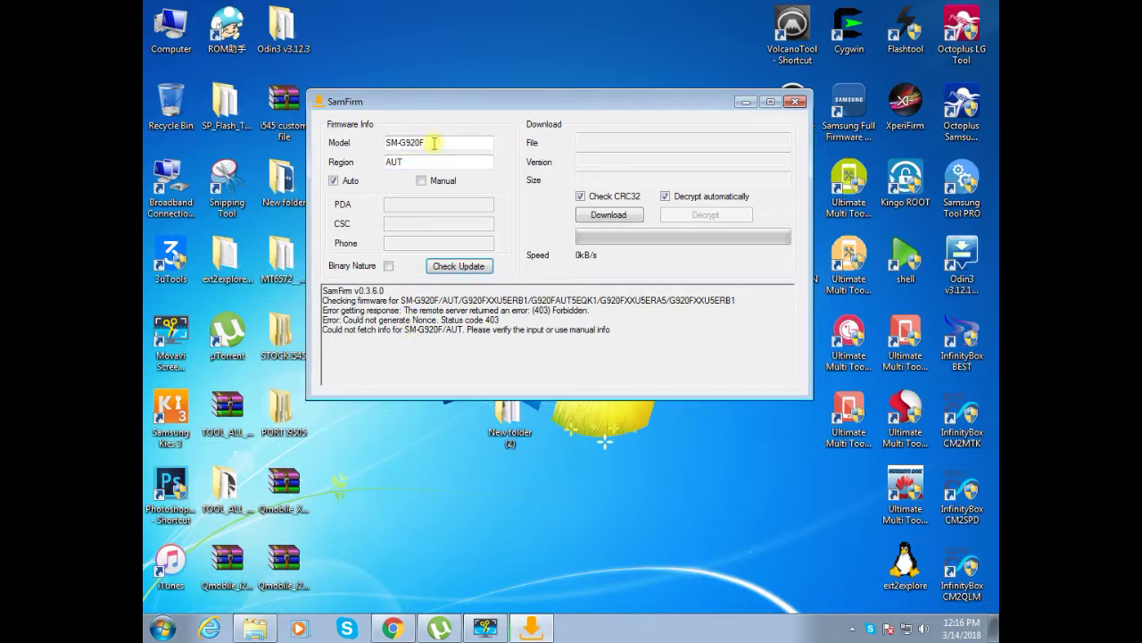
pyautogui.moveTo(406, 164); pyautogui.dragTo(332, 164)
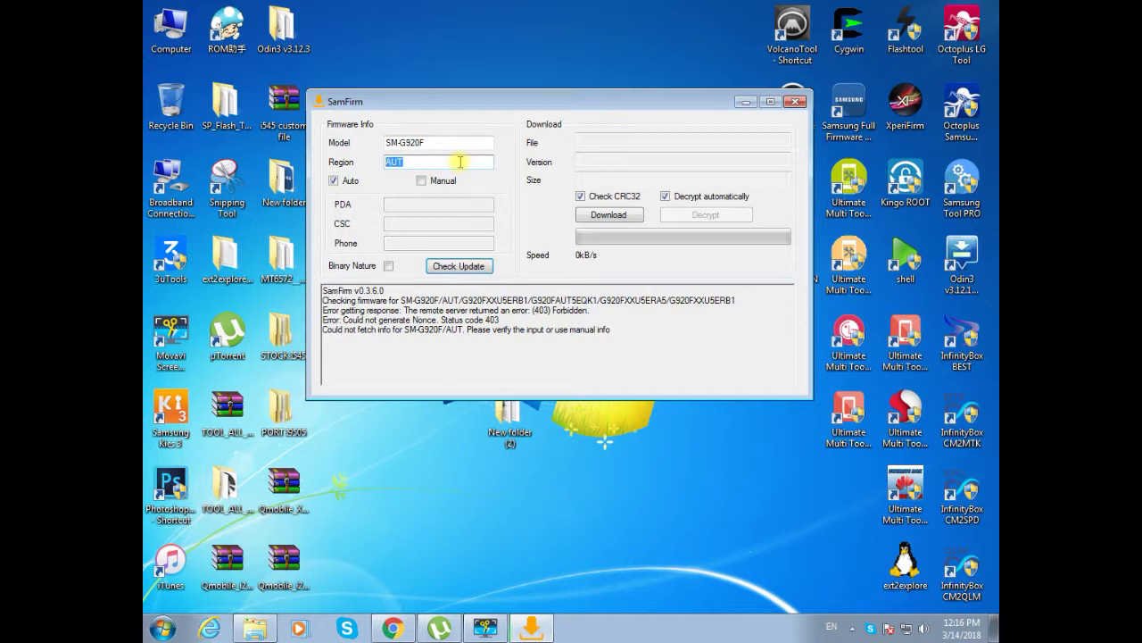
# - Check for an SM-G920F firmware update in region FRA, and repeat the check with region KSA
pyautogui.write('FRA')
pyautogui.press('Return')
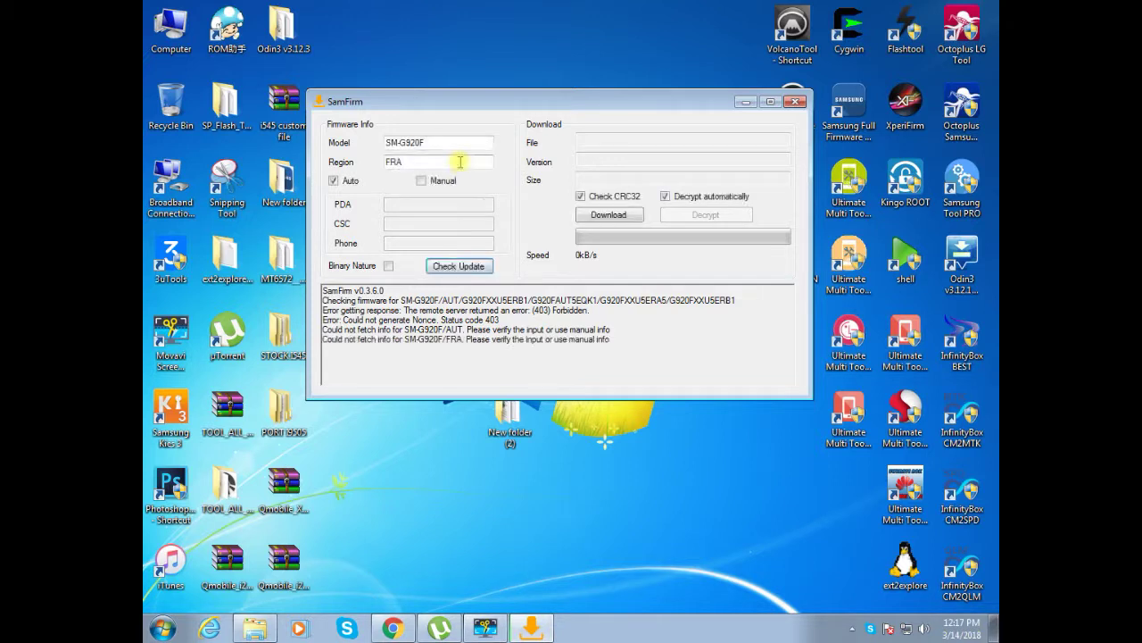
pyautogui.moveTo(460, 161); pyautogui.dragTo(259, 166)
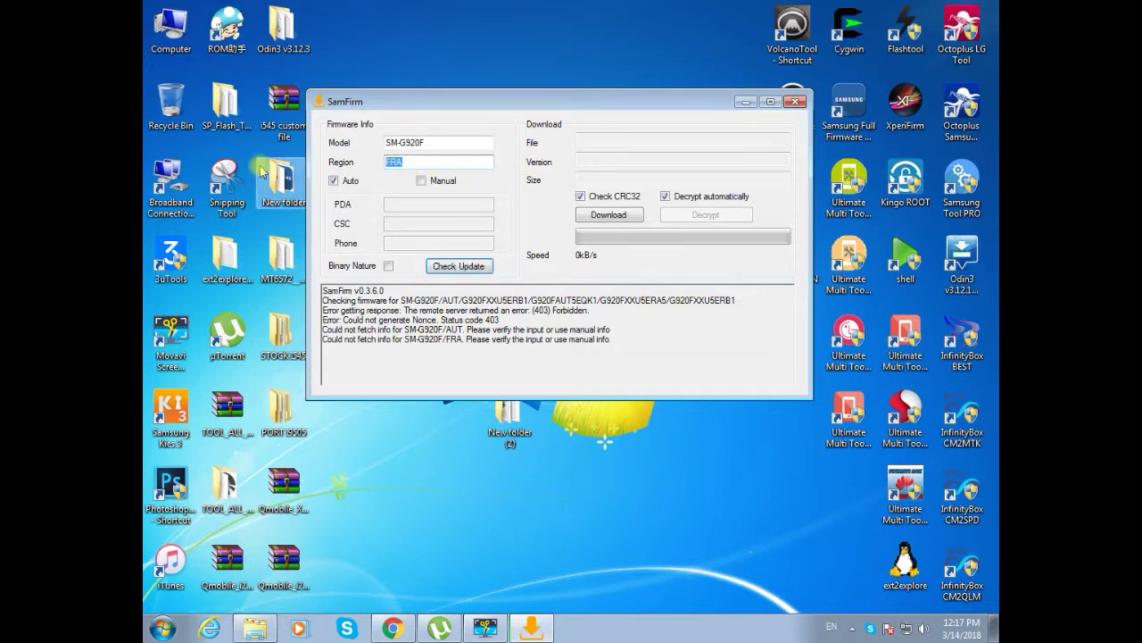
pyautogui.write('KSA')
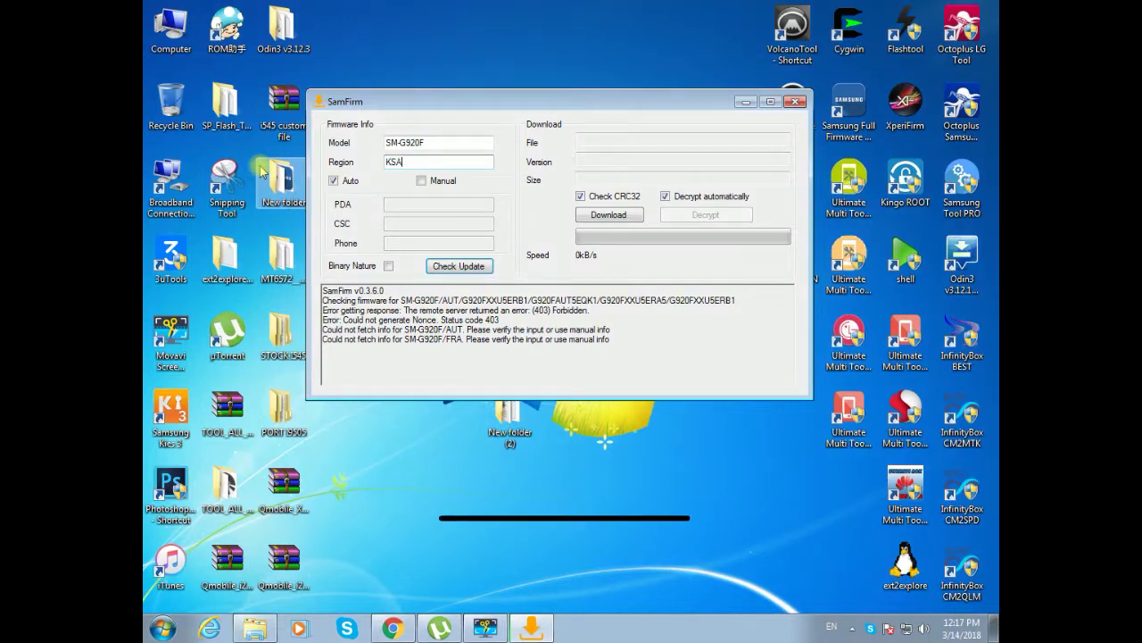
pyautogui.press('Return')
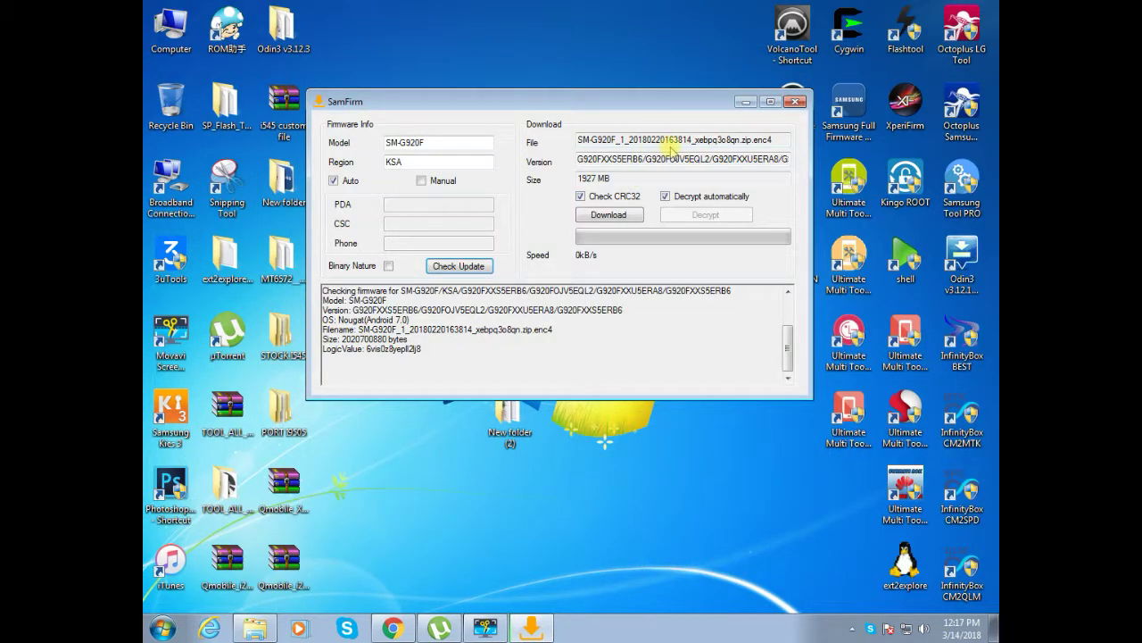
# - Examine the version, file name and size of the firmware found for the SM-G920F
pyautogui.moveTo(580, 160); pyautogui.dragTo(735, 159)
pyautogui.moveTo(789, 159); pyautogui.dragTo(805, 159)
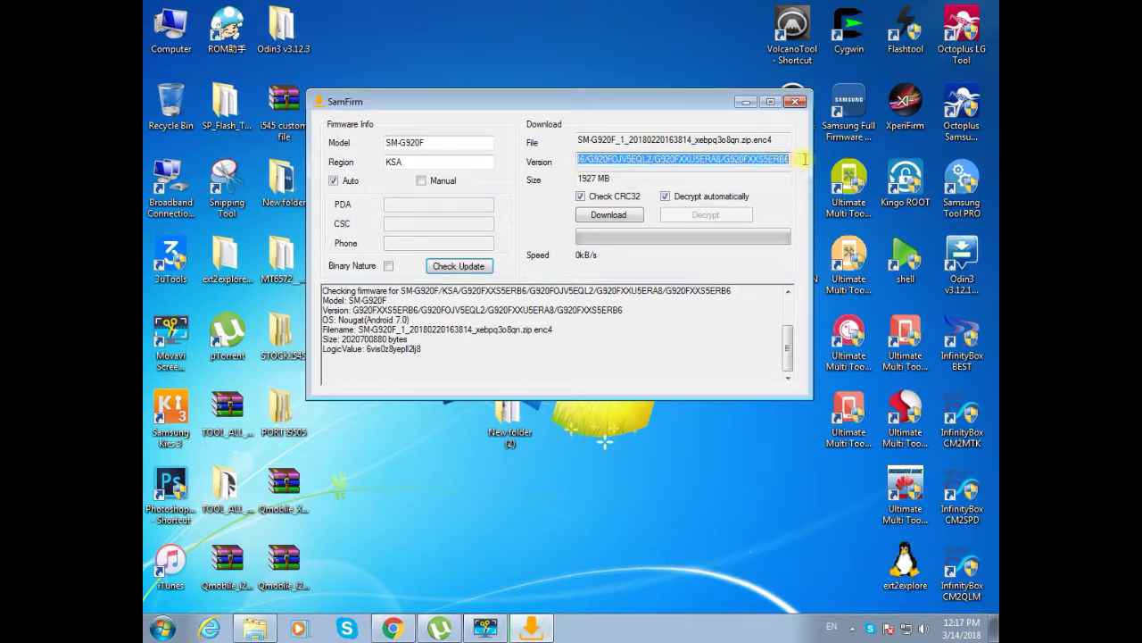
pyautogui.moveTo(596, 139); pyautogui.dragTo(790, 139)
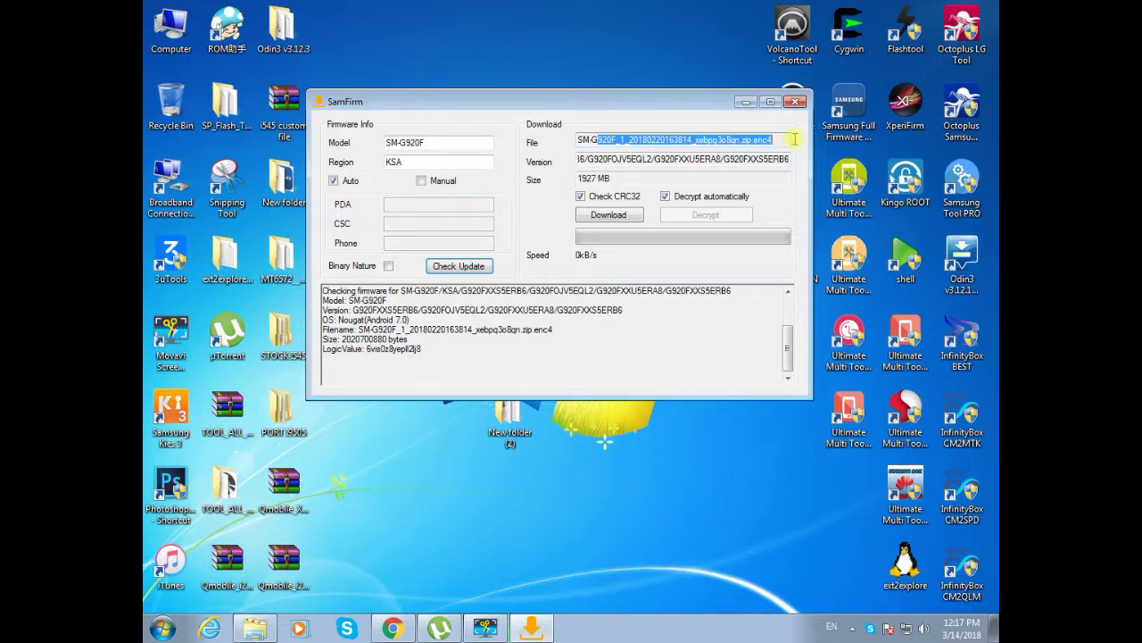
pyautogui.click(773, 179)
pyautogui.moveTo(627, 178); pyautogui.dragTo(553, 183)
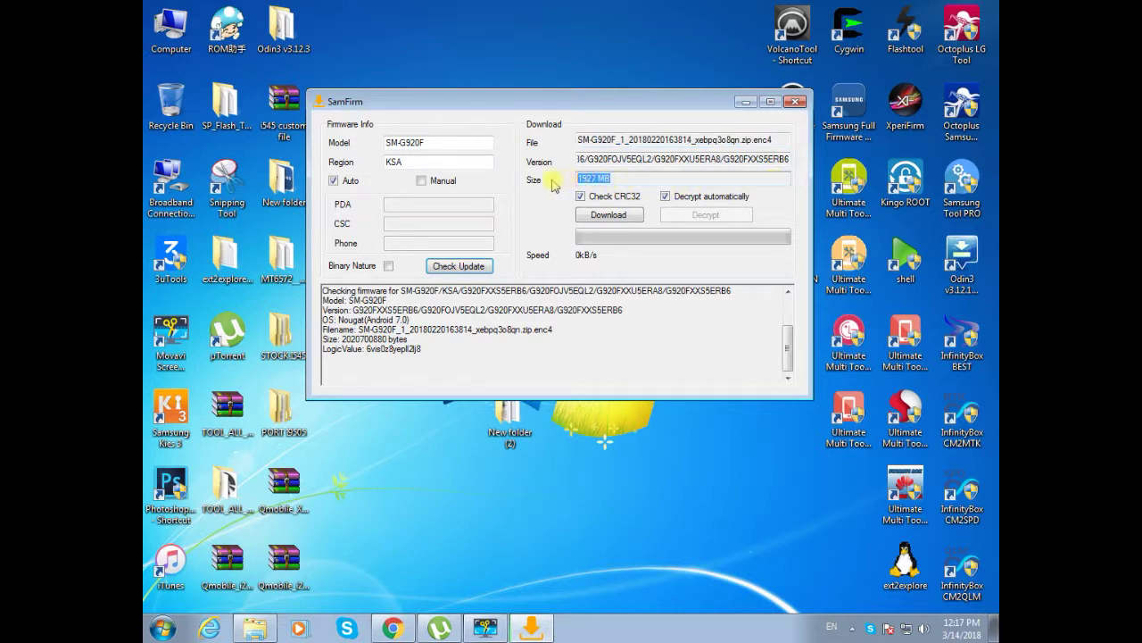
# - Download the firmware under its suggested file name into the SM-G920F folder inside SAMSUNG ODIN FILES on New Volume (E:)
pyautogui.click(609, 216)
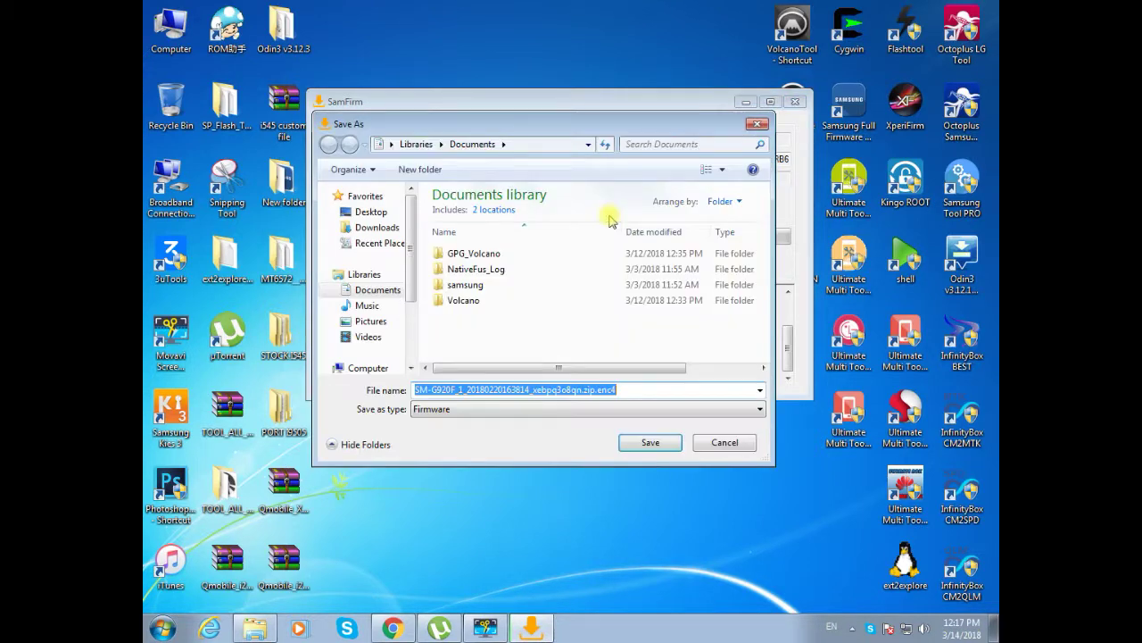
pyautogui.moveTo(410, 278); pyautogui.dragTo(410, 351)
pyautogui.click(375, 298)
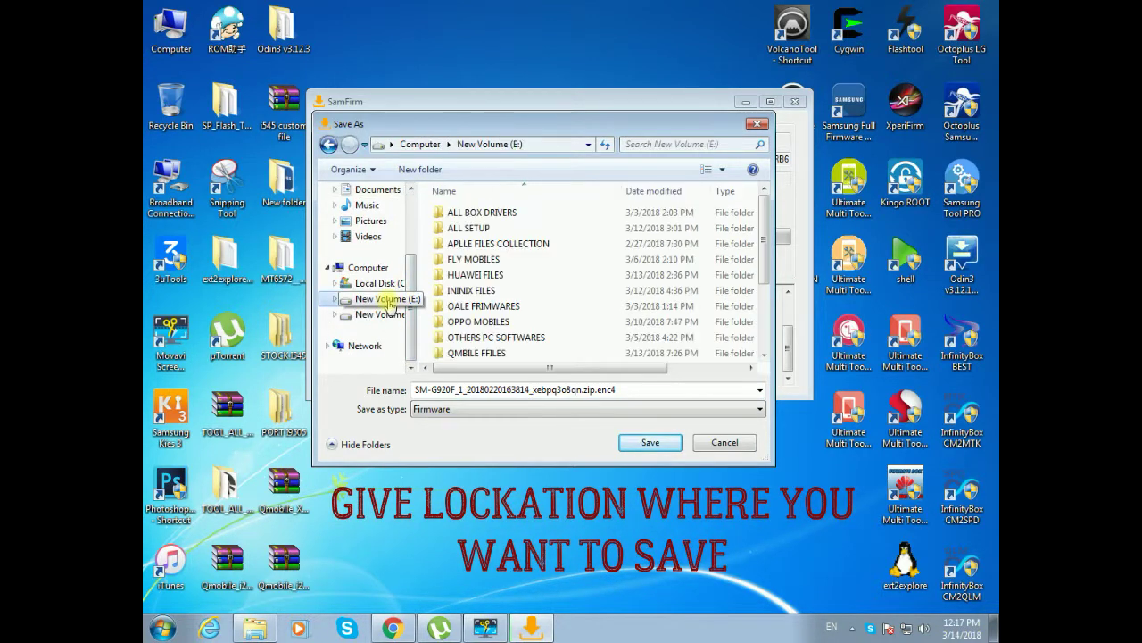
pyautogui.moveTo(764, 259); pyautogui.dragTo(766, 305)
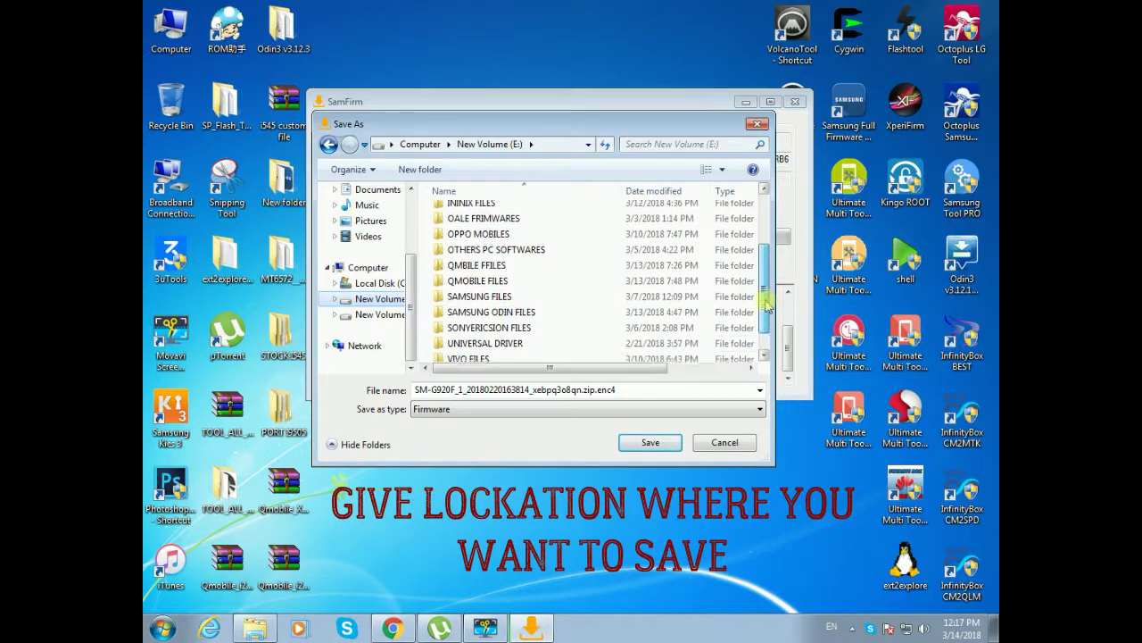
pyautogui.doubleClick(509, 312)
pyautogui.moveTo(765, 228); pyautogui.dragTo(778, 305)
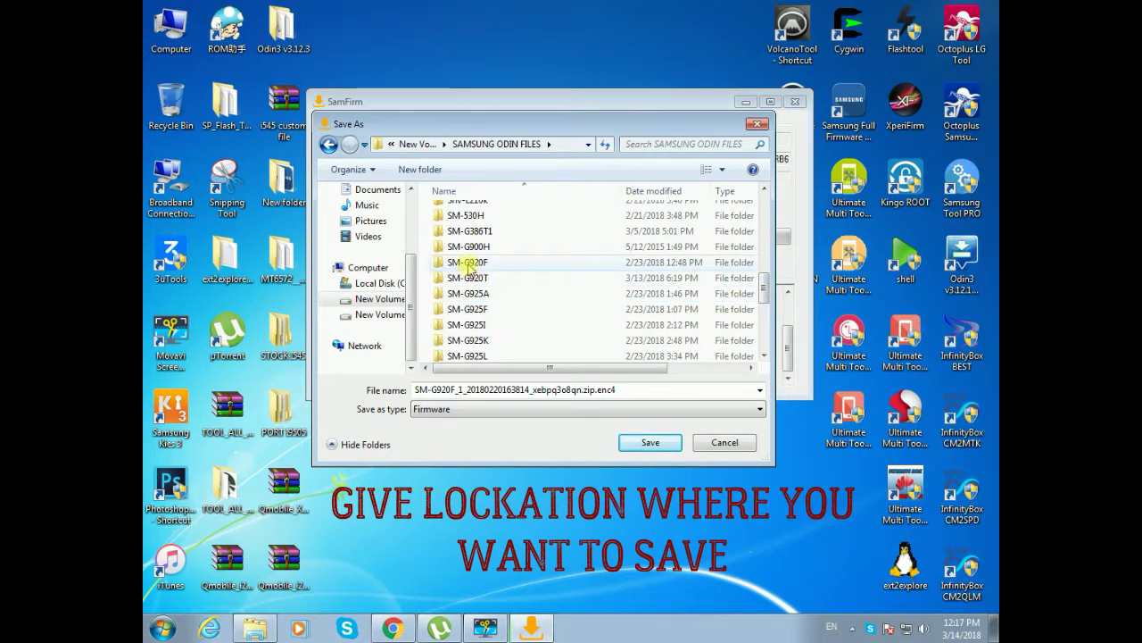
pyautogui.click(469, 264)
pyautogui.doubleClick(468, 263)
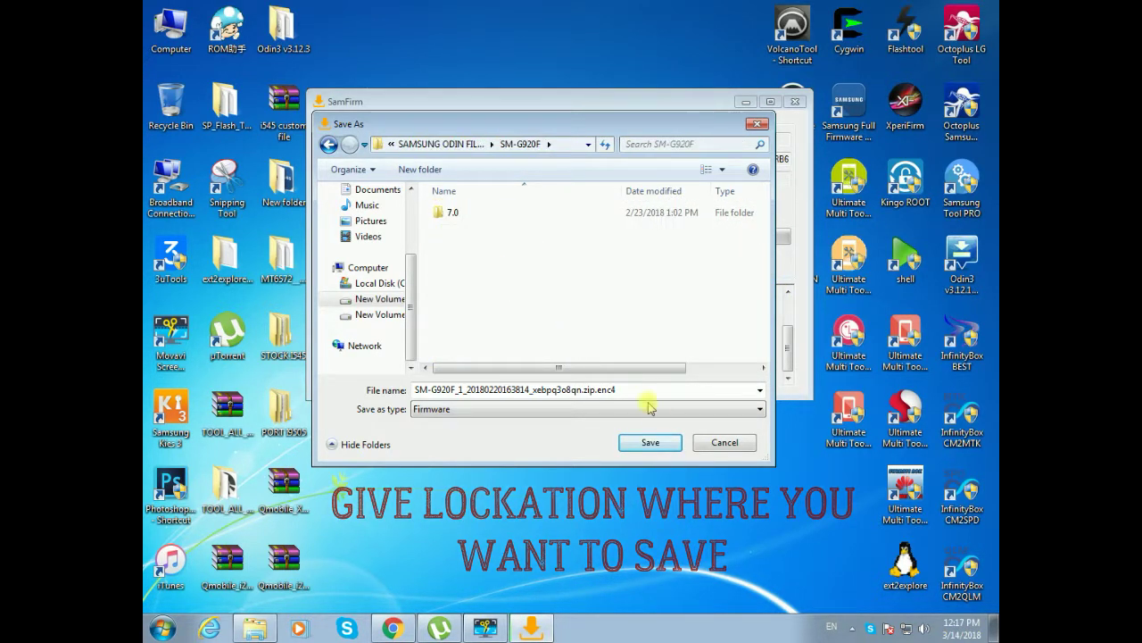
pyautogui.click(649, 444)
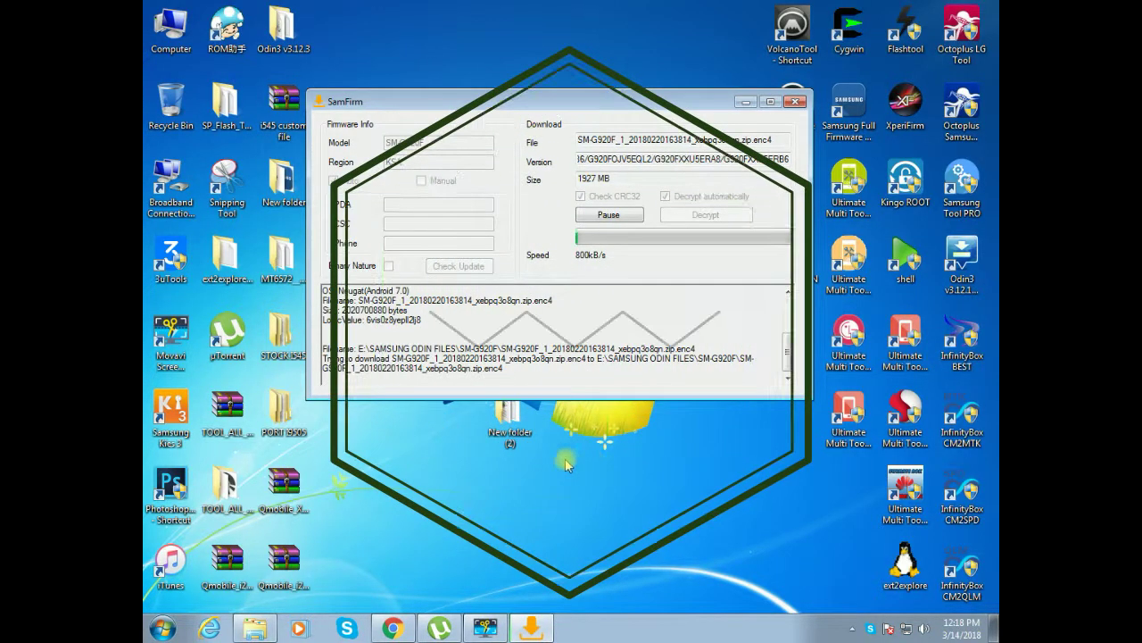
pyautogui.click(483, 630)
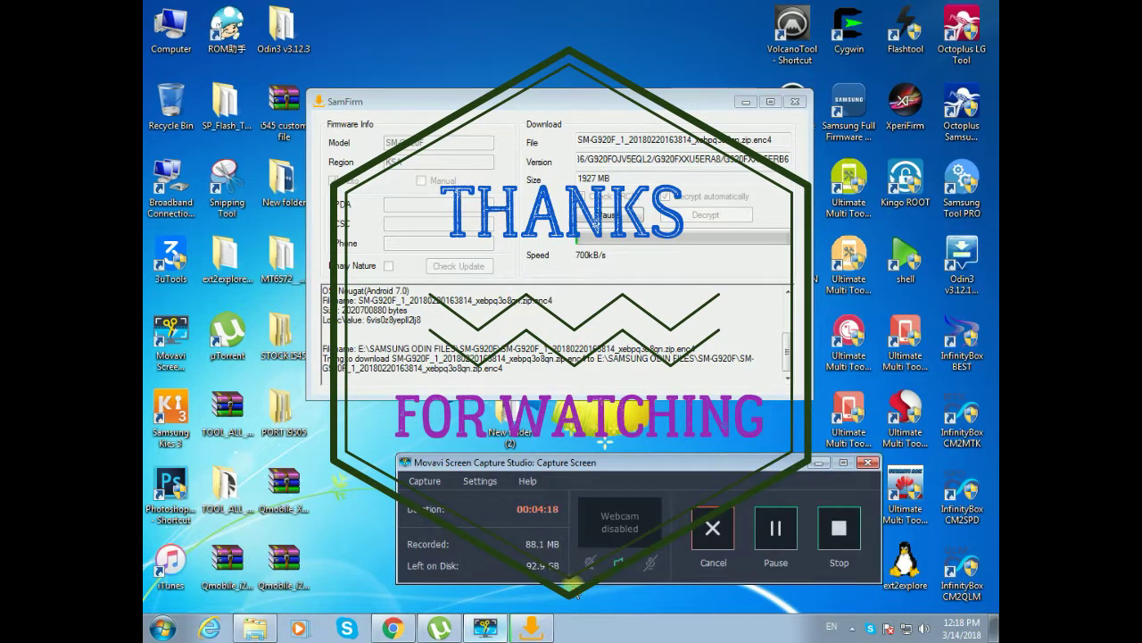